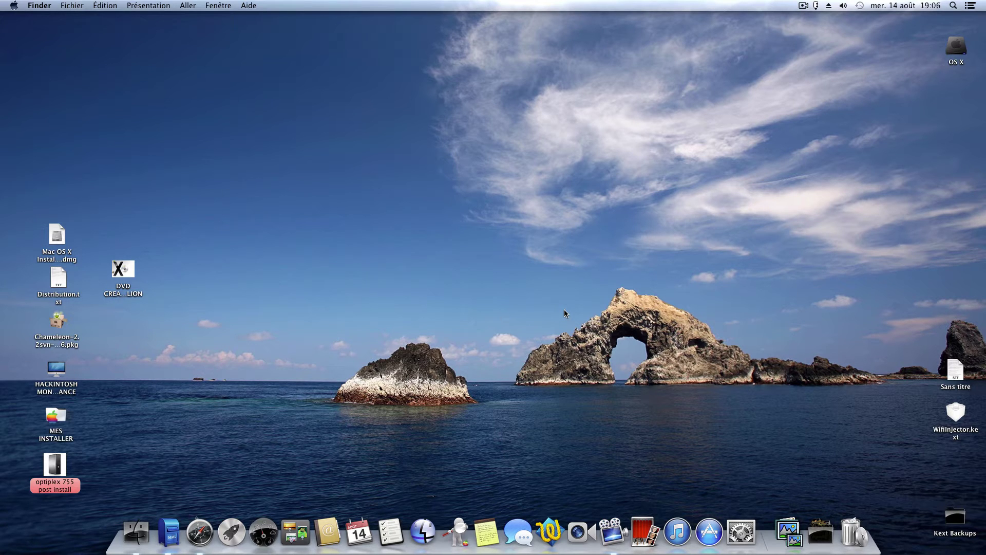
Step: Launch the DVD Creator Mountain Lion installer, then quit it and deselect its icon
{"action": "double_click", "coordinate": [120, 279]}
{"action": "left_click_drag", "start_coordinate": [609, 134], "coordinate": [649, 139]}
{"action": "left_click", "coordinate": [381, 137]}
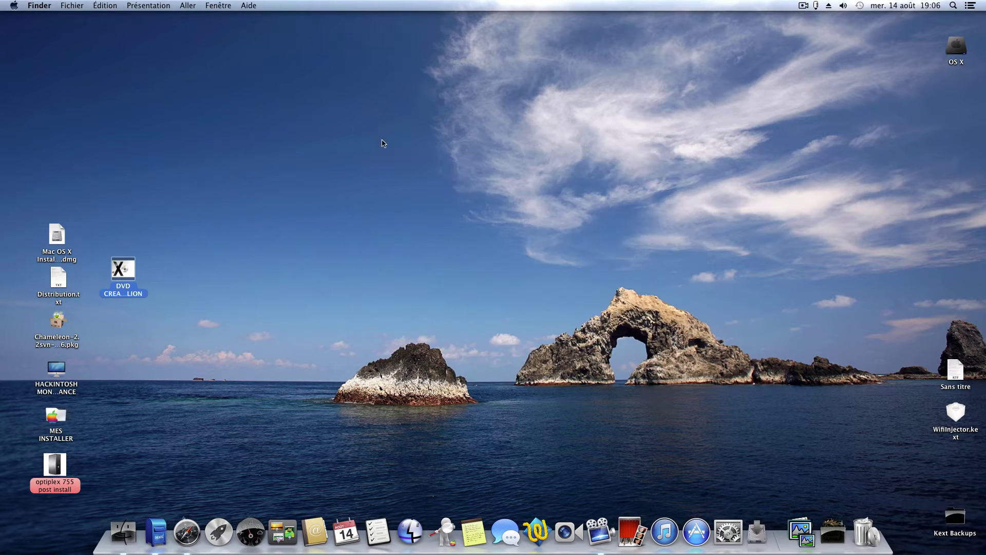
{"action": "left_click", "coordinate": [260, 309]}
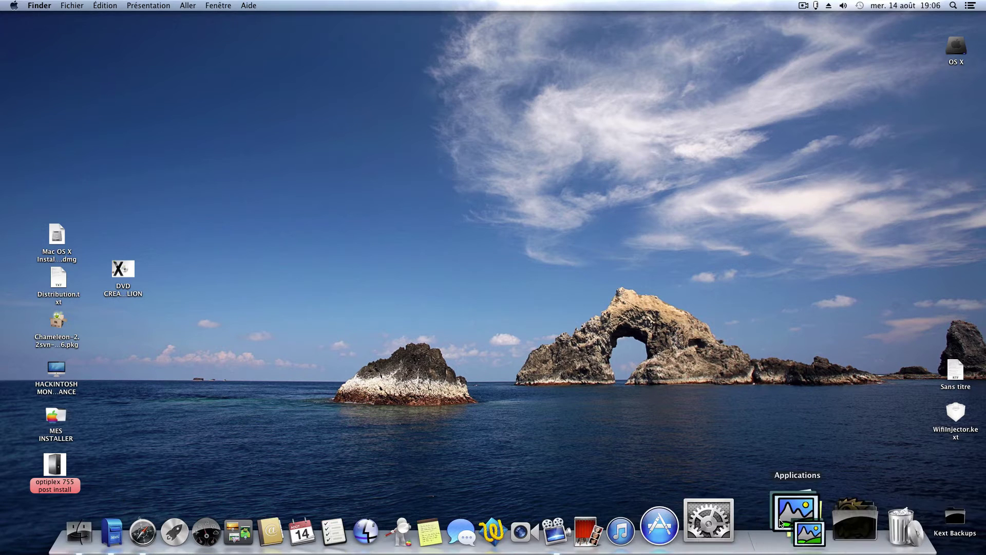
Step: Launch Disk Utility from the Utilitaires applications folder
{"action": "left_click", "coordinate": [786, 524]}
{"action": "scroll", "coordinate": [810, 324], "scroll_direction": "down", "scroll_amount": 2}
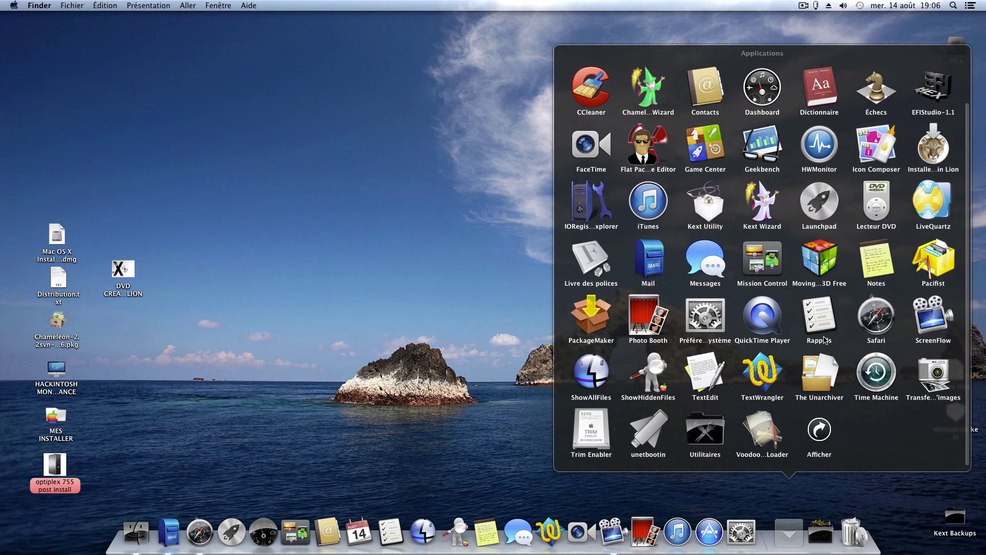
{"action": "left_click", "coordinate": [715, 429]}
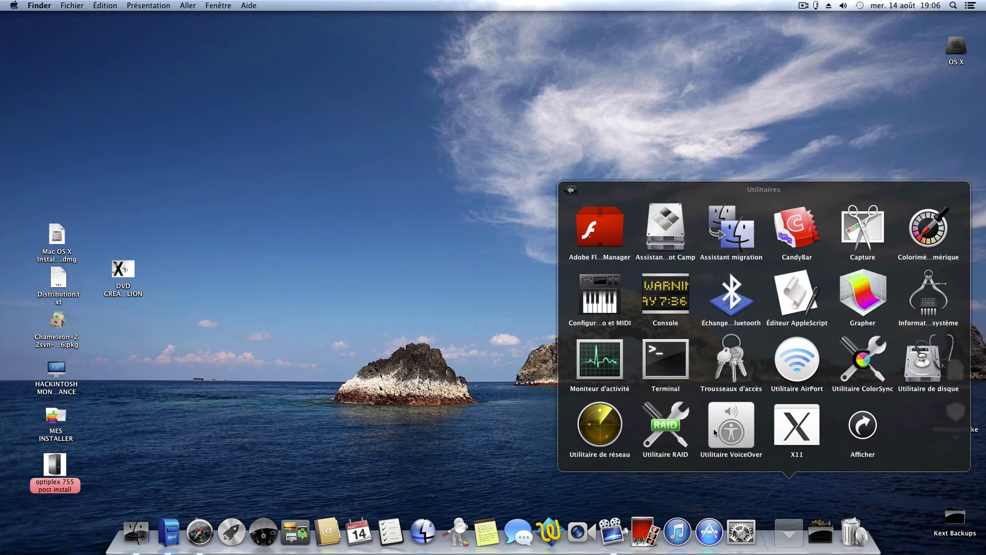
{"action": "left_click", "coordinate": [930, 361]}
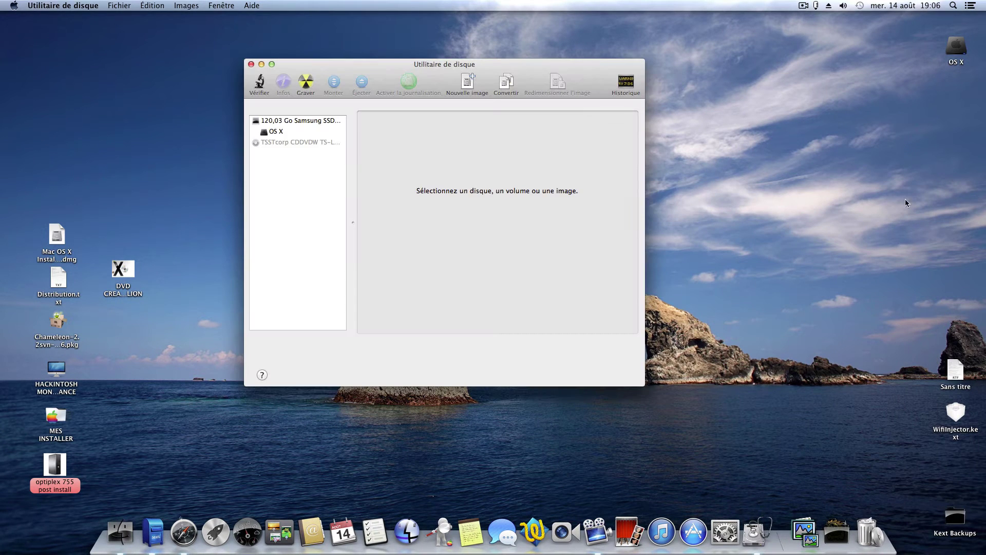
{"action": "left_click_drag", "start_coordinate": [492, 67], "coordinate": [491, 72]}
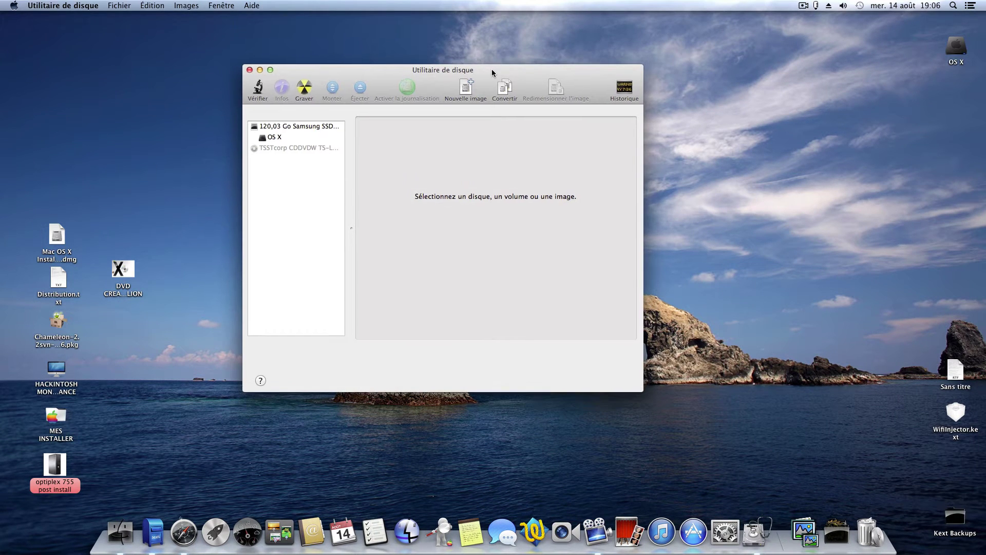
Step: Start a new blank disk image with a custom 6,34 Go size
{"action": "left_click", "coordinate": [465, 90]}
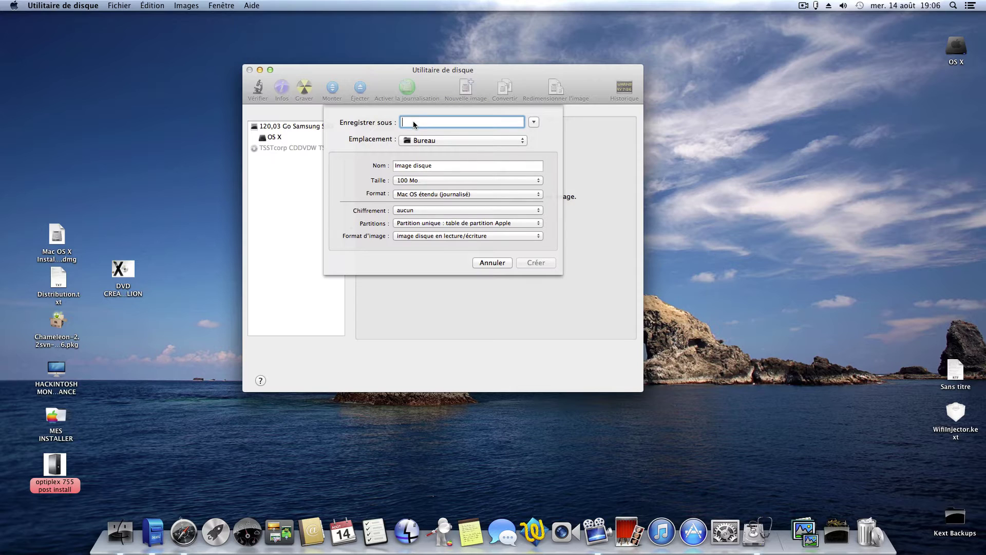
{"action": "type", "text": "mac"}
{"action": "left_click", "coordinate": [409, 181]}
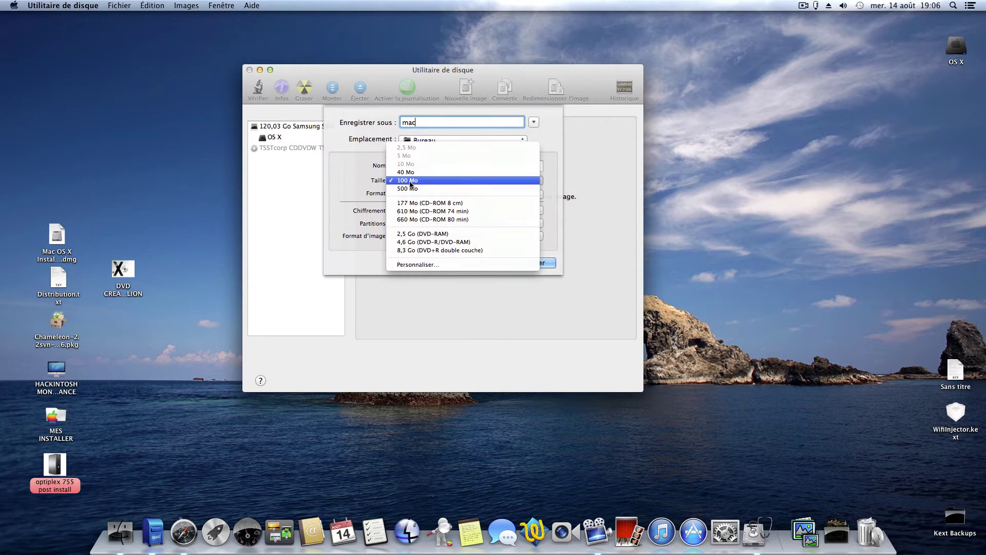
{"action": "left_click", "coordinate": [412, 249]}
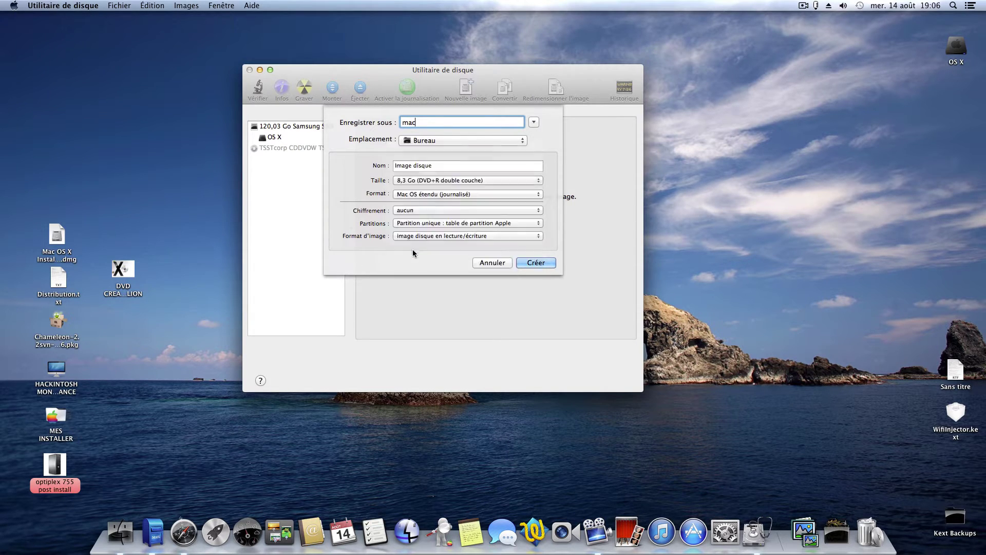
{"action": "left_click", "coordinate": [414, 181]}
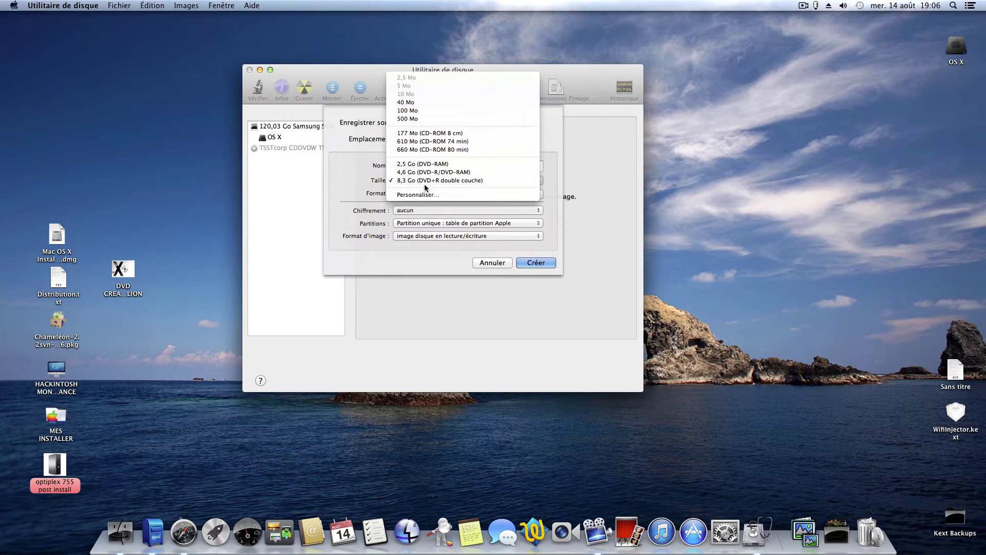
{"action": "left_click", "coordinate": [424, 193]}
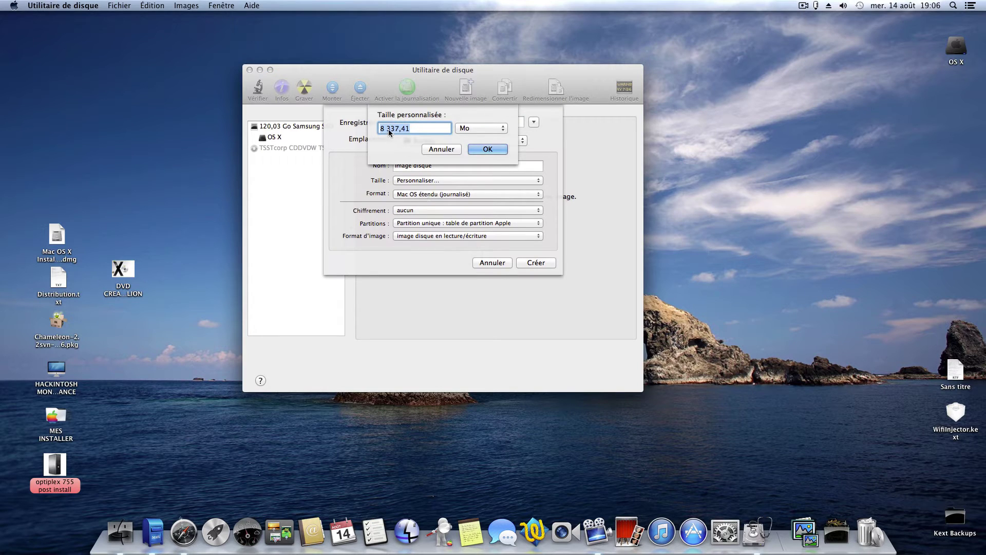
{"action": "left_click", "coordinate": [384, 130]}
{"action": "key", "text": "BackSpace"}
{"action": "key", "text": "BackSpace"}
{"action": "type", "text": "6"}
{"action": "left_click", "coordinate": [485, 149]}
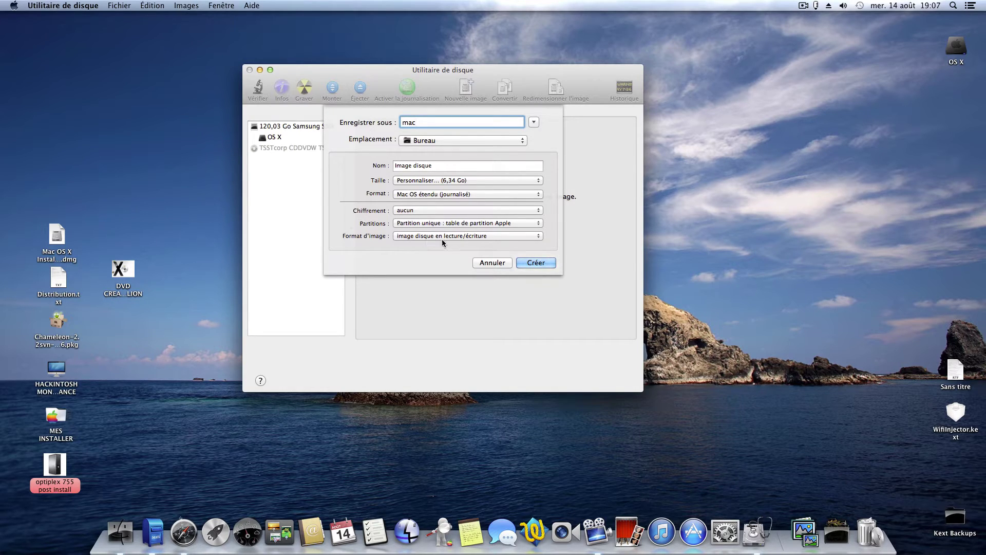
Step: Create mac.dmg and move the progress and Disk Utility windows aside while it builds
{"action": "left_click", "coordinate": [537, 263]}
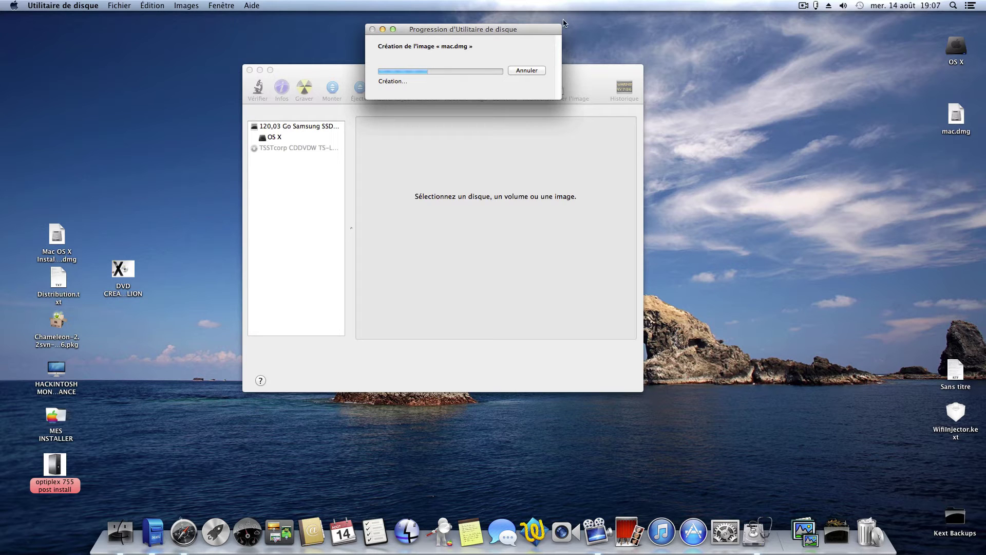
{"action": "left_click_drag", "start_coordinate": [537, 33], "coordinate": [547, 31]}
{"action": "mouse_move", "coordinate": [597, 74]}
{"action": "left_mouse_down"}
{"action": "mouse_move", "coordinate": [634, 165]}
{"action": "mouse_move", "coordinate": [620, 117]}
{"action": "left_mouse_up"}
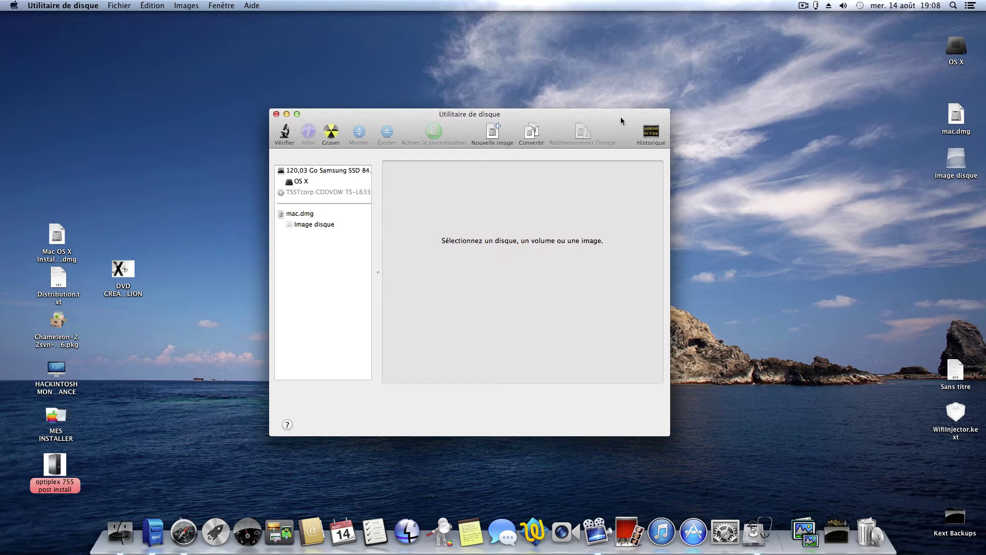
{"action": "left_click_drag", "start_coordinate": [606, 116], "coordinate": [605, 90]}
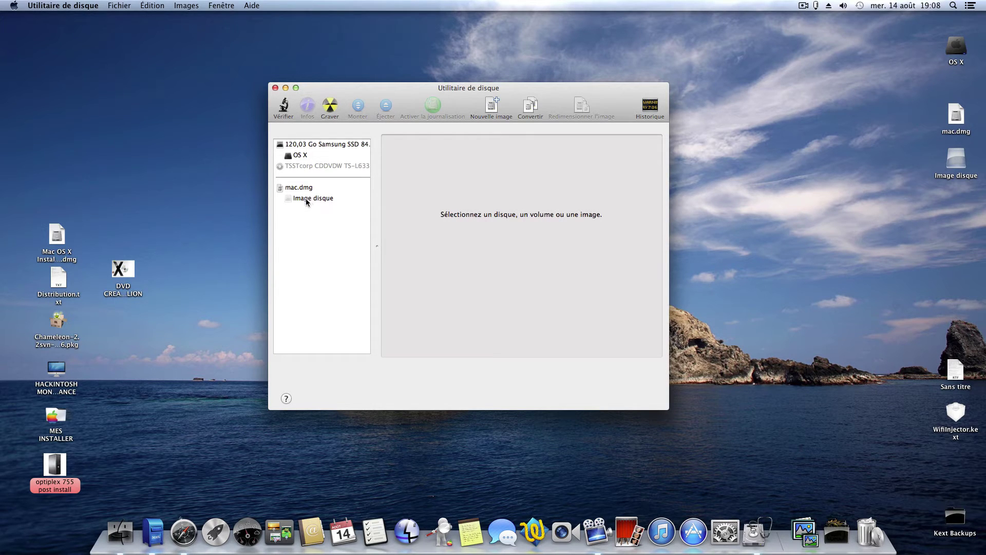
Step: Close Disk Utility, then launch and quit the OS X Mountain Lion installer
{"action": "left_click", "coordinate": [276, 88]}
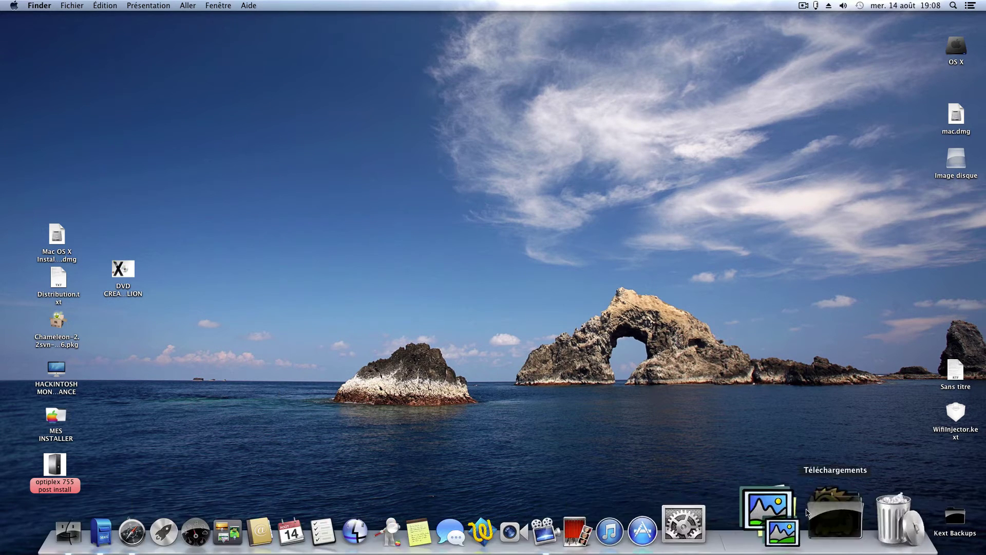
{"action": "left_click", "coordinate": [753, 516]}
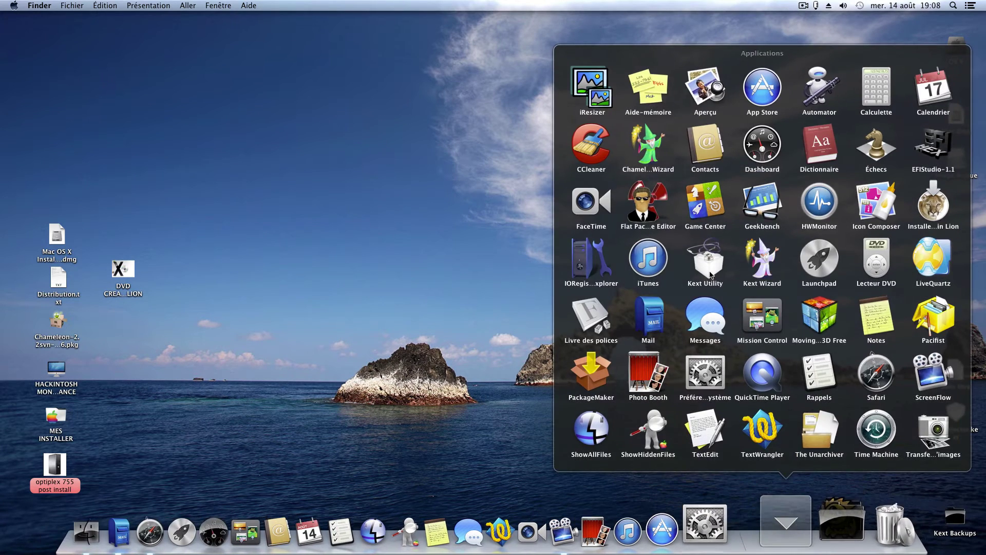
{"action": "scroll", "coordinate": [689, 235], "scroll_direction": "down", "scroll_amount": 2}
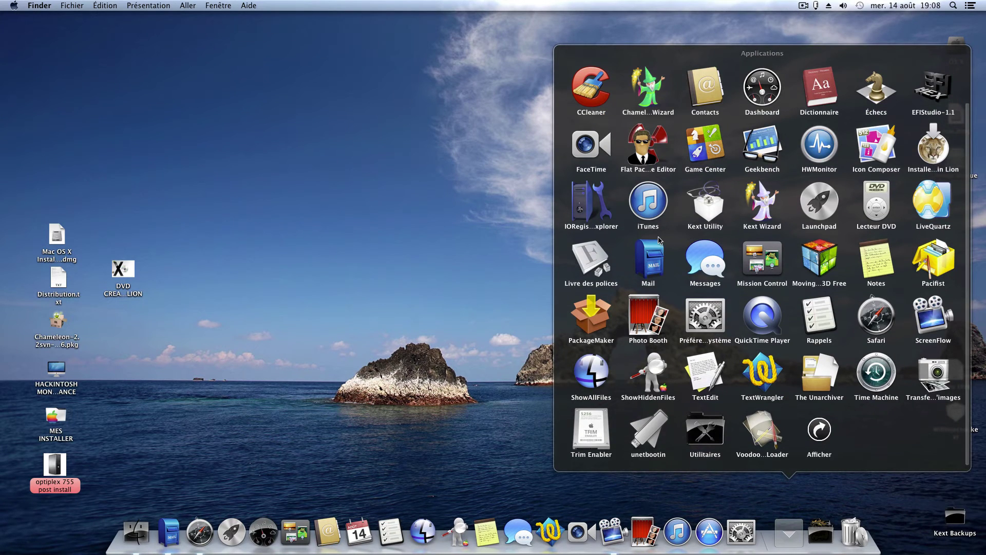
{"action": "scroll", "coordinate": [659, 241], "scroll_direction": "up", "scroll_amount": 1}
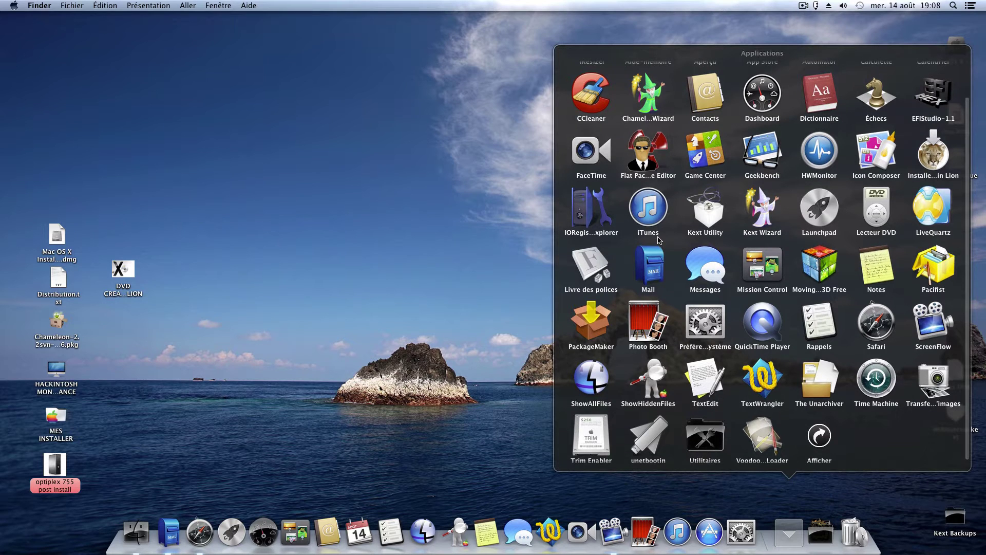
{"action": "left_click", "coordinate": [939, 161]}
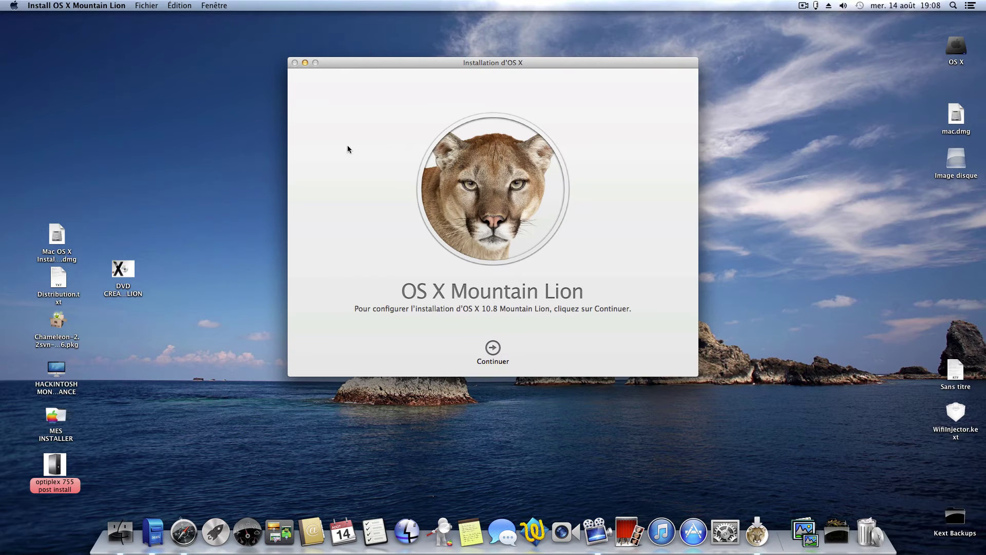
{"action": "right_click", "coordinate": [758, 518]}
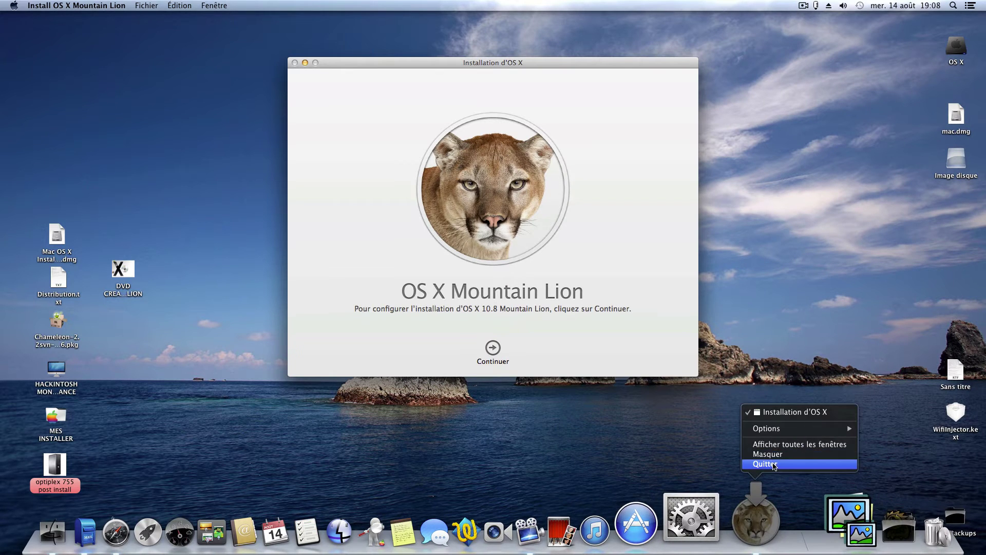
{"action": "left_click", "coordinate": [765, 464]}
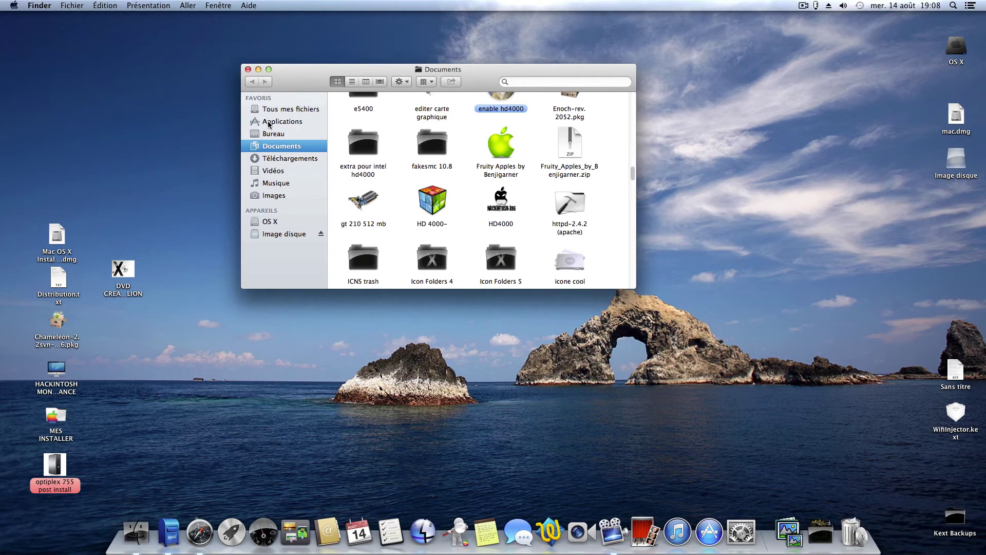
Step: Show the installer's package contents in Applications and open Contents > SharedSupport
{"action": "left_click", "coordinate": [272, 122]}
{"action": "scroll", "coordinate": [388, 193], "scroll_direction": "up", "scroll_amount": 5}
{"action": "scroll", "coordinate": [388, 194], "scroll_direction": "up", "scroll_amount": 5}
{"action": "scroll", "coordinate": [388, 195], "scroll_direction": "up", "scroll_amount": 2}
{"action": "scroll", "coordinate": [387, 195], "scroll_direction": "down", "scroll_amount": 5}
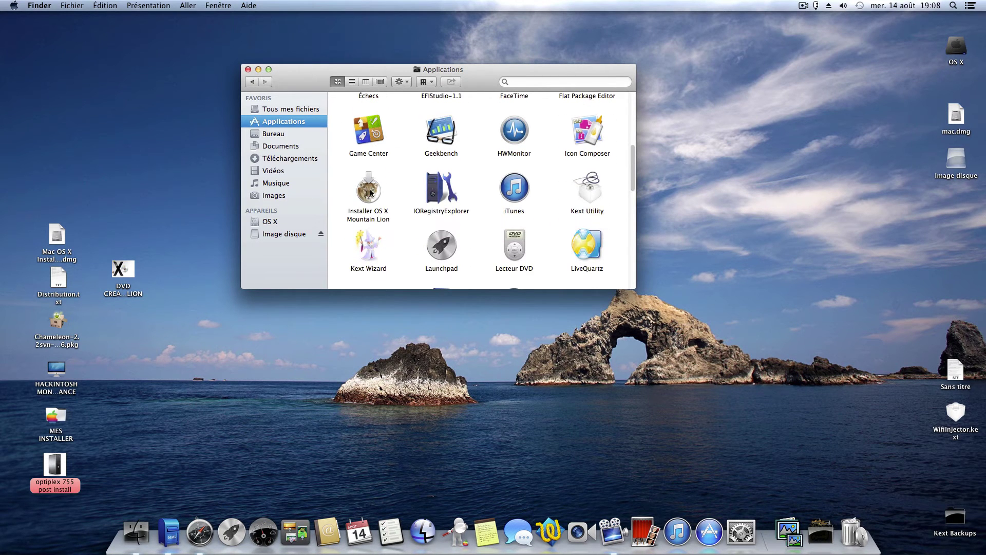
{"action": "right_click", "coordinate": [371, 192]}
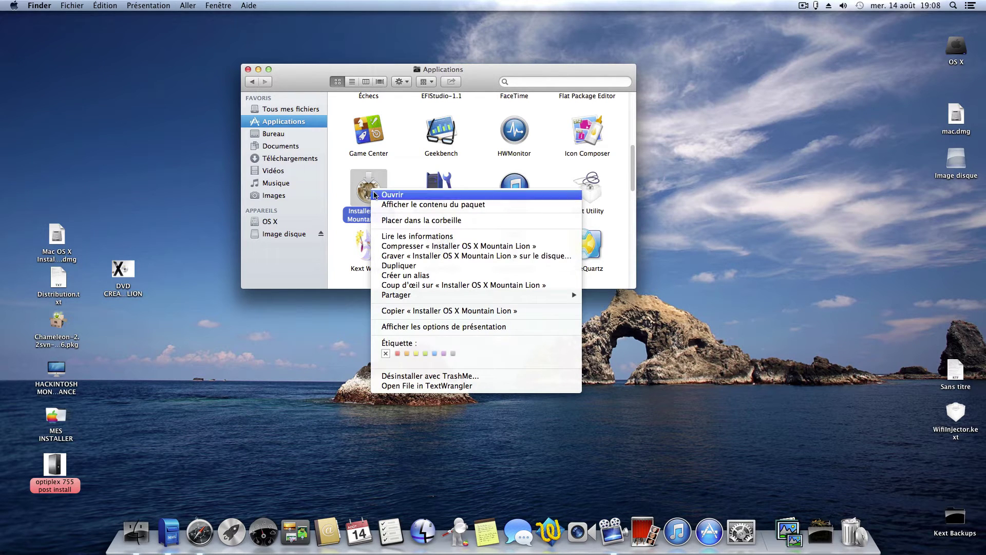
{"action": "left_click", "coordinate": [390, 205]}
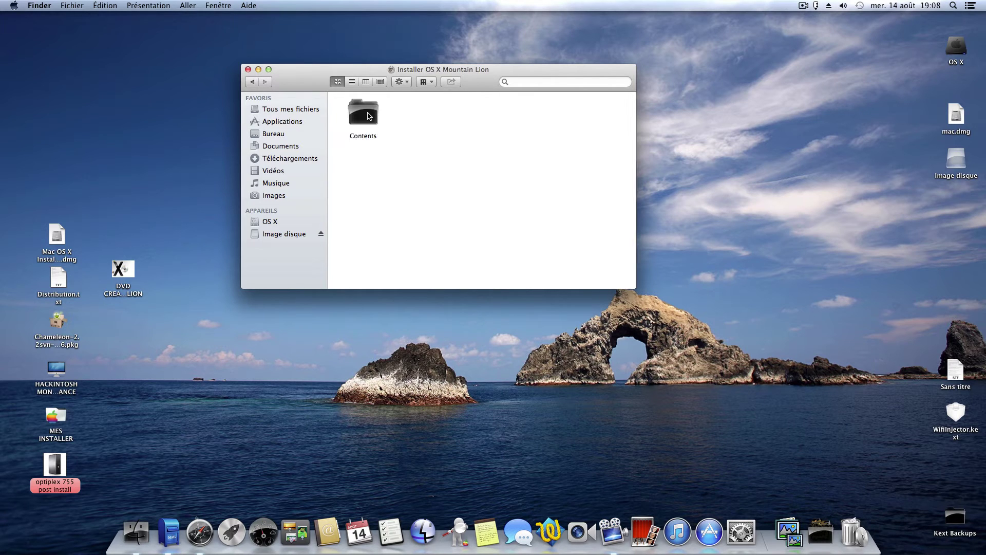
{"action": "double_click", "coordinate": [369, 115]}
{"action": "double_click", "coordinate": [569, 172]}
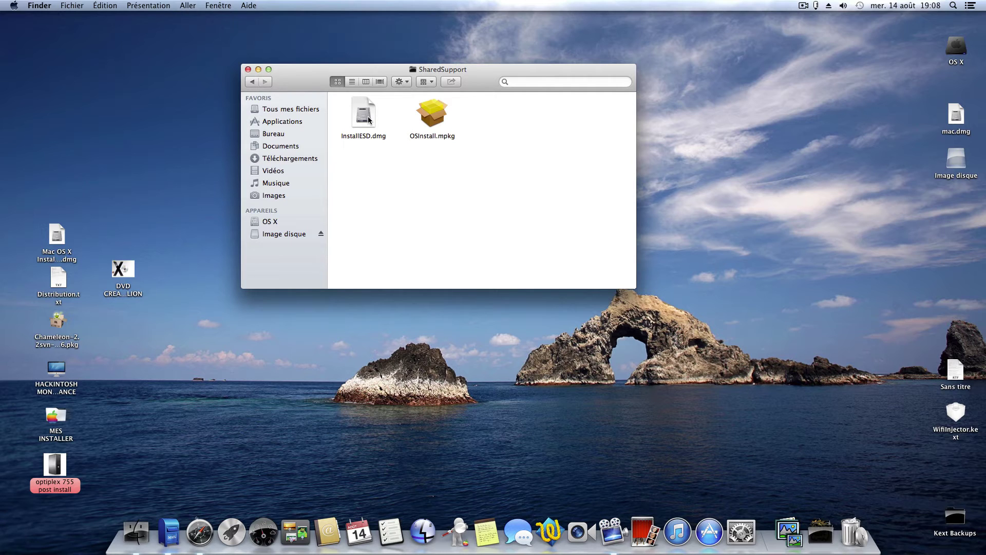
Step: Mount InstallESD.dmg from the SharedSupport folder
{"action": "left_click_drag", "start_coordinate": [473, 81], "coordinate": [479, 94]}
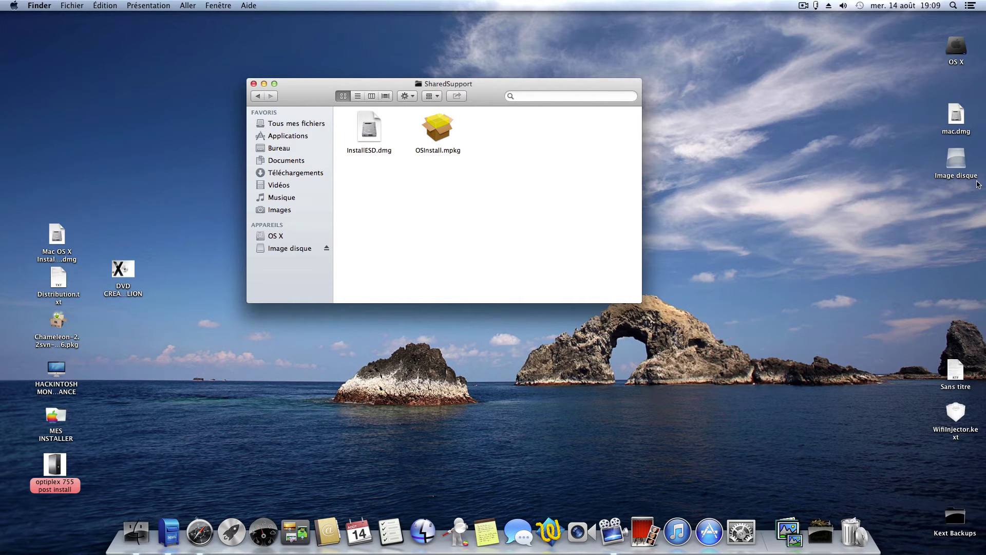
{"action": "left_click", "coordinate": [371, 137]}
{"action": "double_click", "coordinate": [371, 137]}
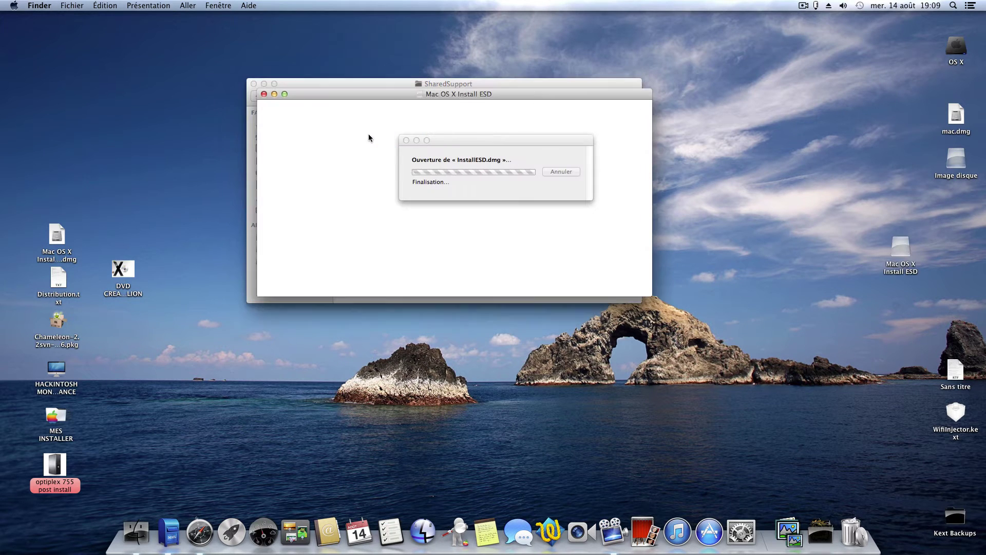
Step: Close the Install ESD and SharedSupport windows and move the Install ESD icon right
{"action": "left_click", "coordinate": [262, 94]}
{"action": "left_click", "coordinate": [253, 84]}
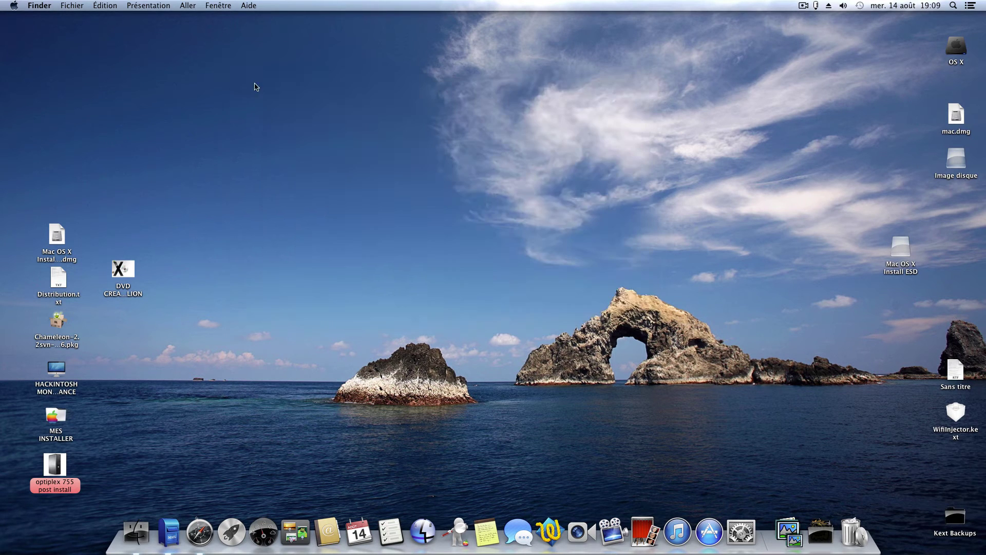
{"action": "left_click_drag", "start_coordinate": [902, 250], "coordinate": [957, 208]}
Step: Launch the DVD Creator installer and accept its license terms
{"action": "left_click", "coordinate": [126, 268]}
{"action": "double_click", "coordinate": [126, 268]}
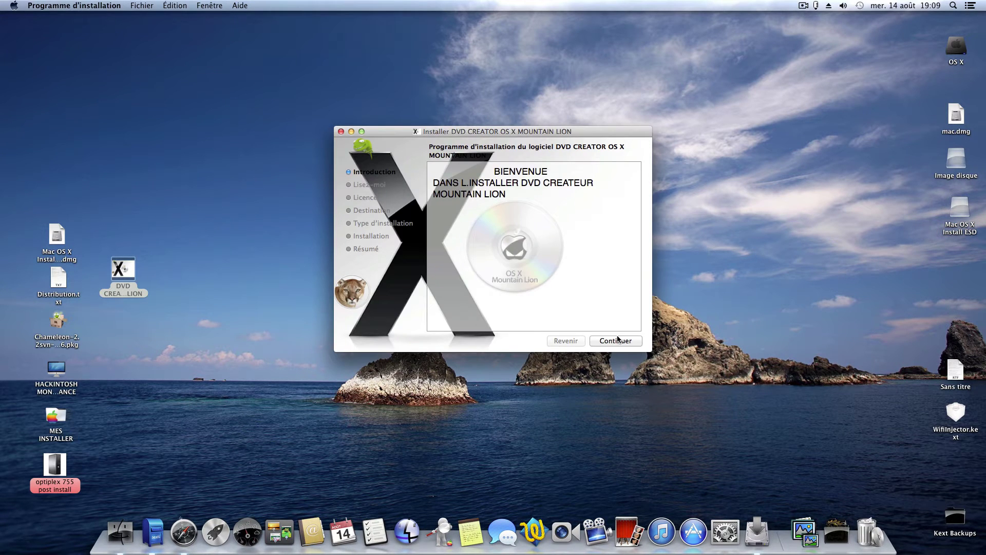
{"action": "left_click", "coordinate": [617, 340]}
{"action": "left_click", "coordinate": [617, 340]}
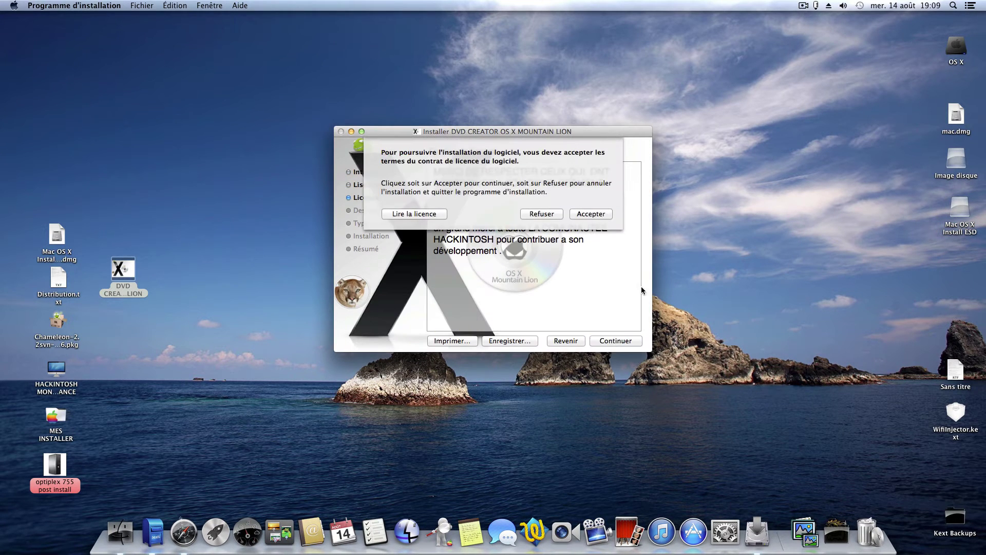
{"action": "left_click", "coordinate": [589, 217]}
{"action": "left_click", "coordinate": [541, 325]}
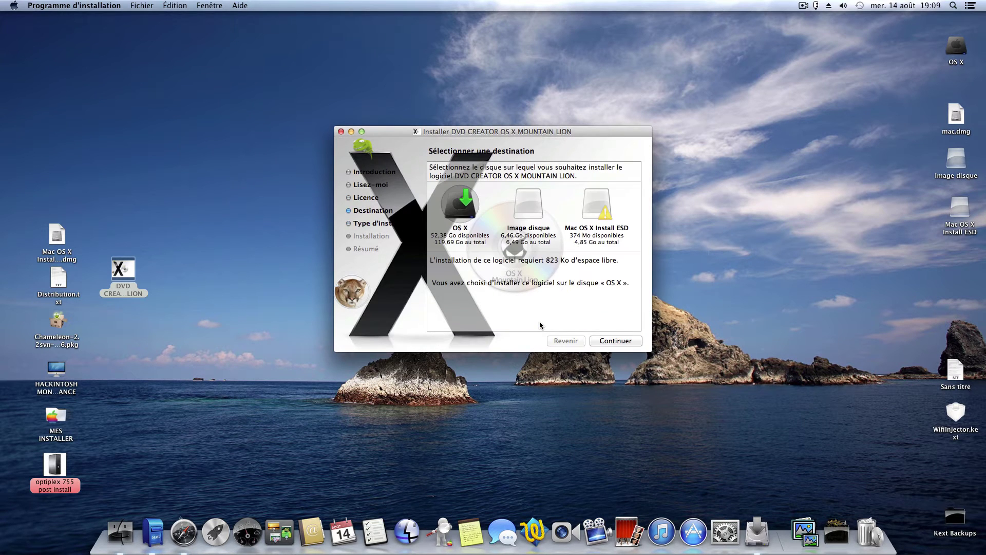
Step: Target Image disque and choose a custom install with only DVD PC
{"action": "left_click", "coordinate": [529, 206]}
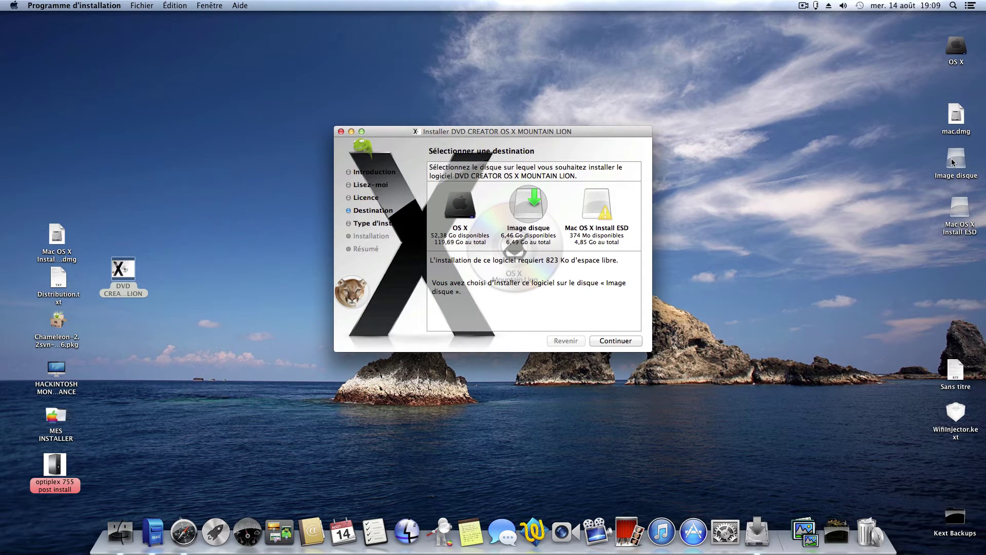
{"action": "left_click", "coordinate": [618, 341]}
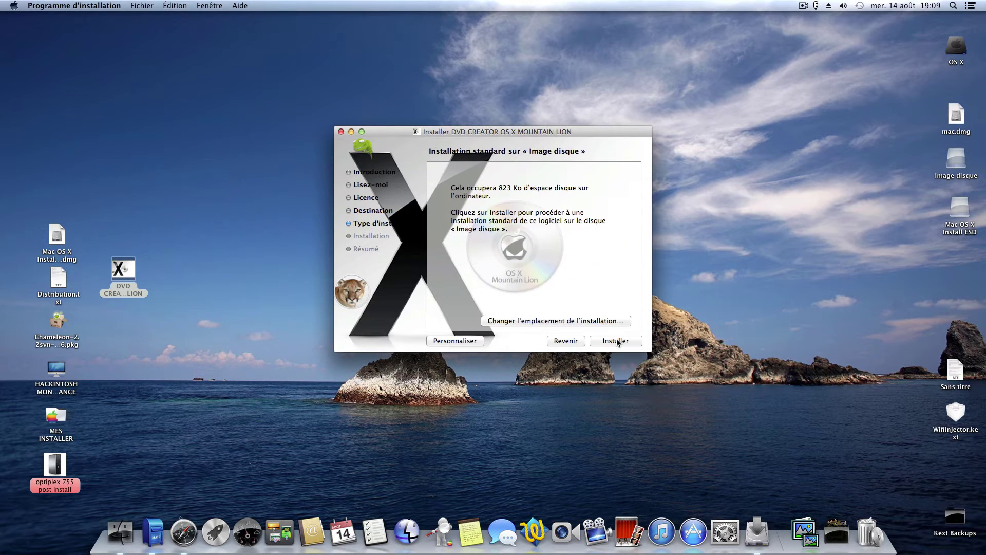
{"action": "left_click", "coordinate": [444, 341]}
{"action": "left_click", "coordinate": [435, 175]}
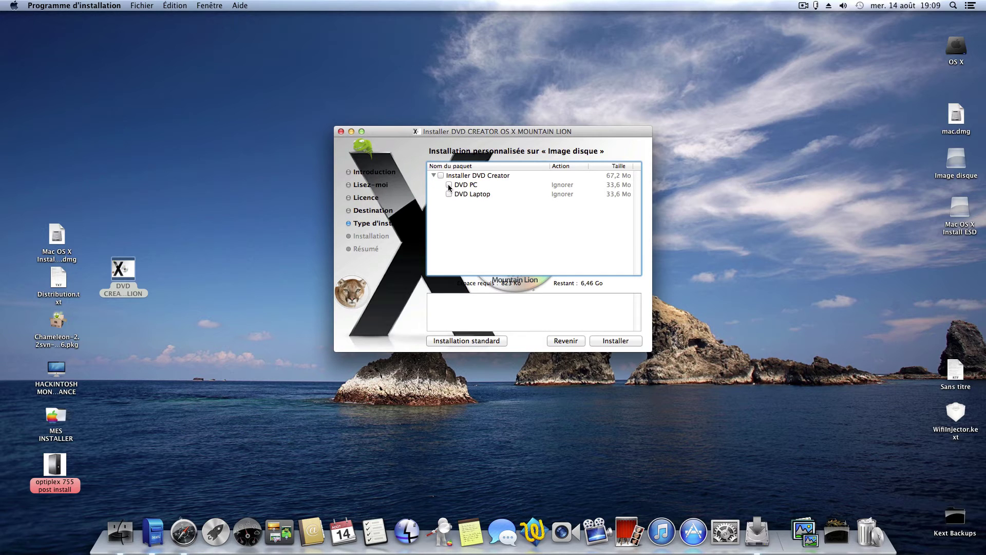
{"action": "left_click", "coordinate": [449, 186]}
Step: Start the installation with the admin password and shift the installer window left
{"action": "left_click", "coordinate": [629, 346]}
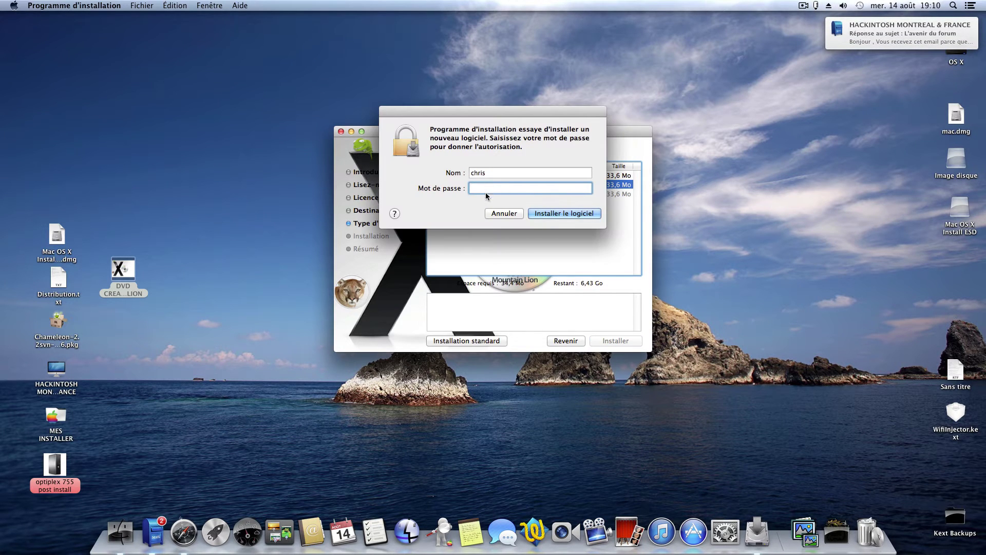
{"action": "type", "text": "•••"}
{"action": "type", "text": "••••"}
{"action": "key", "text": "Return"}
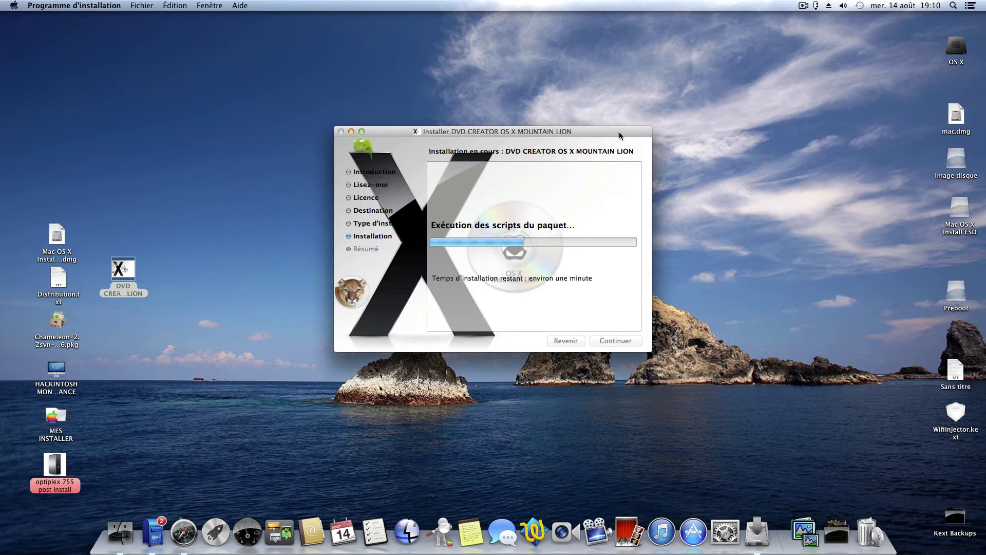
{"action": "left_click_drag", "start_coordinate": [621, 132], "coordinate": [572, 134]}
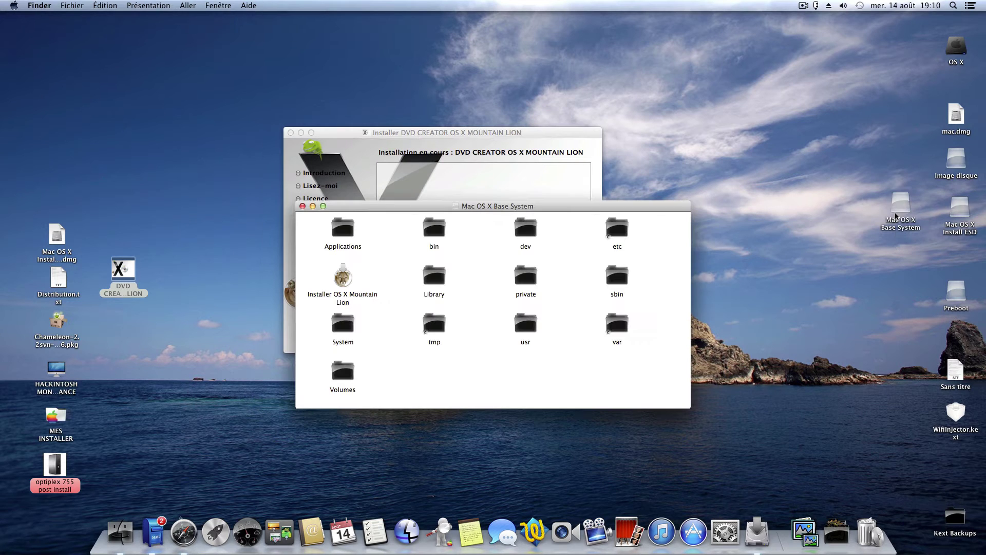
Step: Open the Image disque volume and view, then close, Get Info for etc
{"action": "left_click_drag", "start_coordinate": [661, 206], "coordinate": [378, 31]}
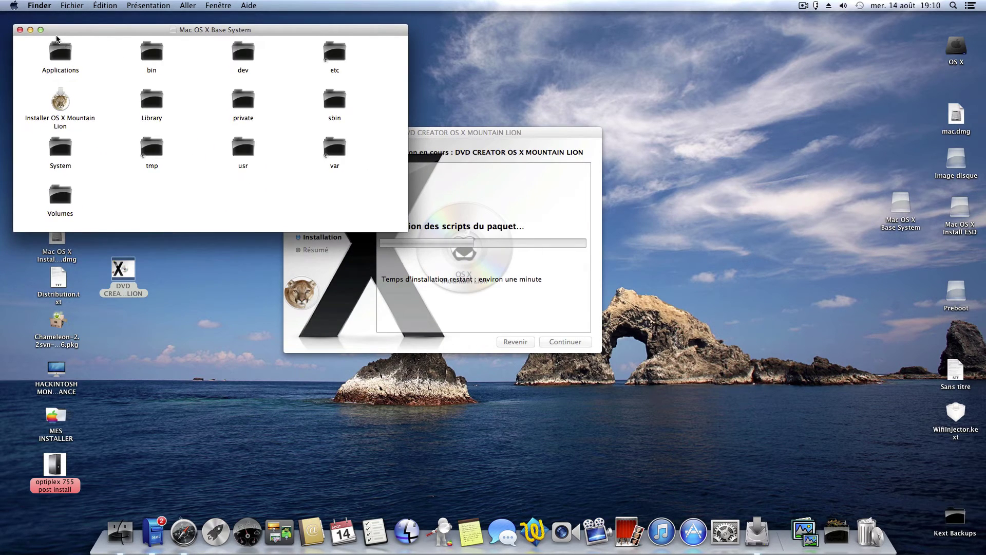
{"action": "left_click", "coordinate": [848, 250]}
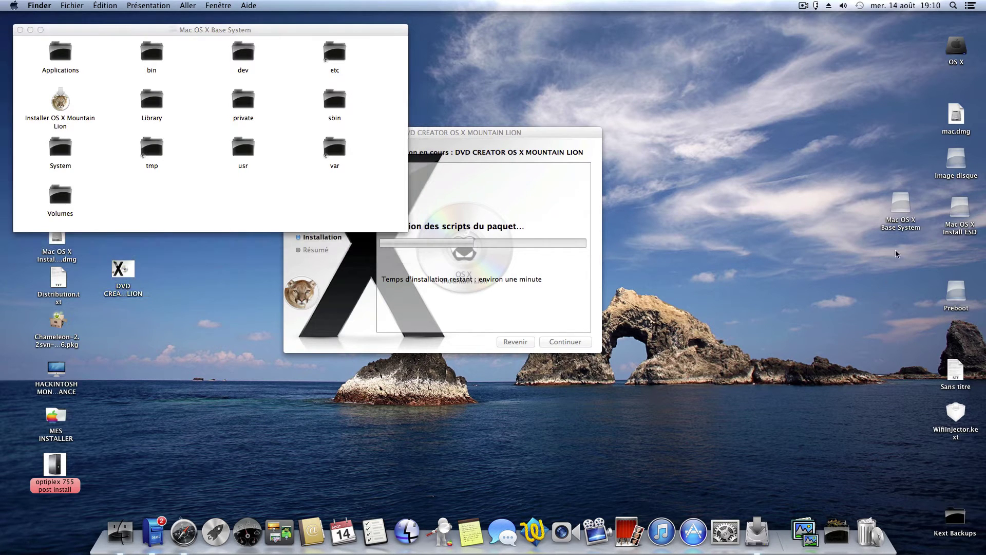
{"action": "double_click", "coordinate": [956, 159]}
{"action": "left_click_drag", "start_coordinate": [400, 41], "coordinate": [392, 233]}
{"action": "right_click", "coordinate": [344, 259]}
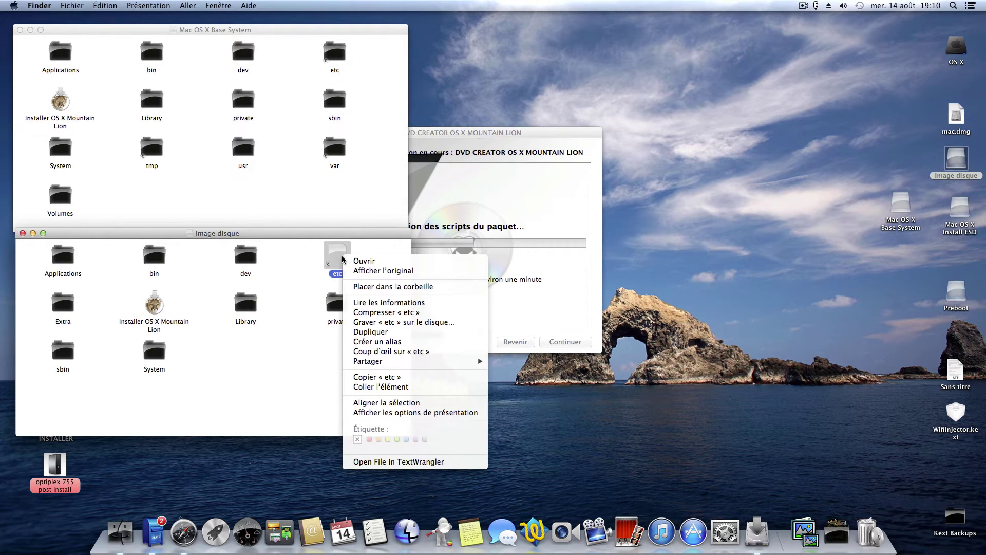
{"action": "left_click", "coordinate": [364, 303]}
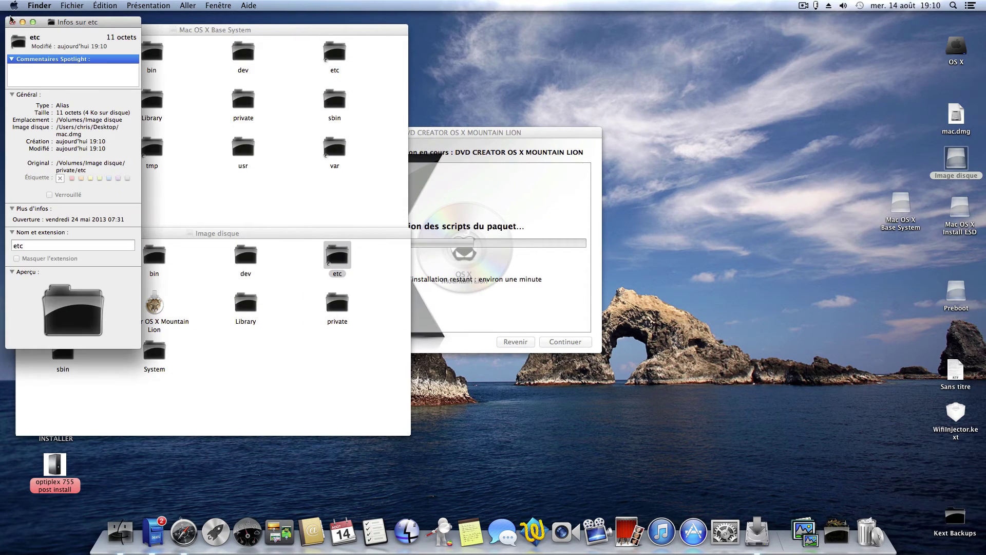
{"action": "left_click", "coordinate": [12, 21]}
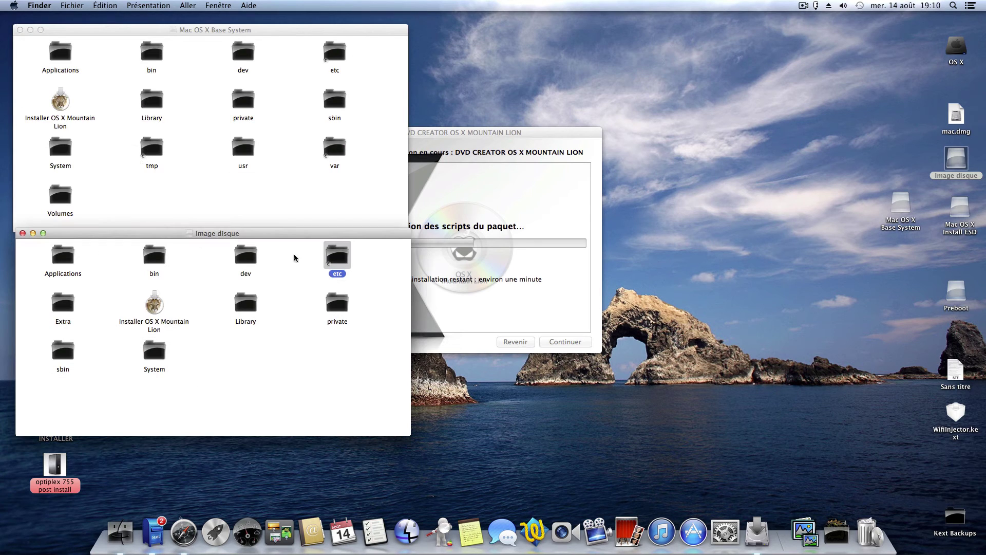
Step: Rearrange the Image disque and installer windows and the Base System desktop icon
{"action": "left_click_drag", "start_coordinate": [287, 233], "coordinate": [270, 246]}
{"action": "left_click_drag", "start_coordinate": [562, 137], "coordinate": [689, 33]}
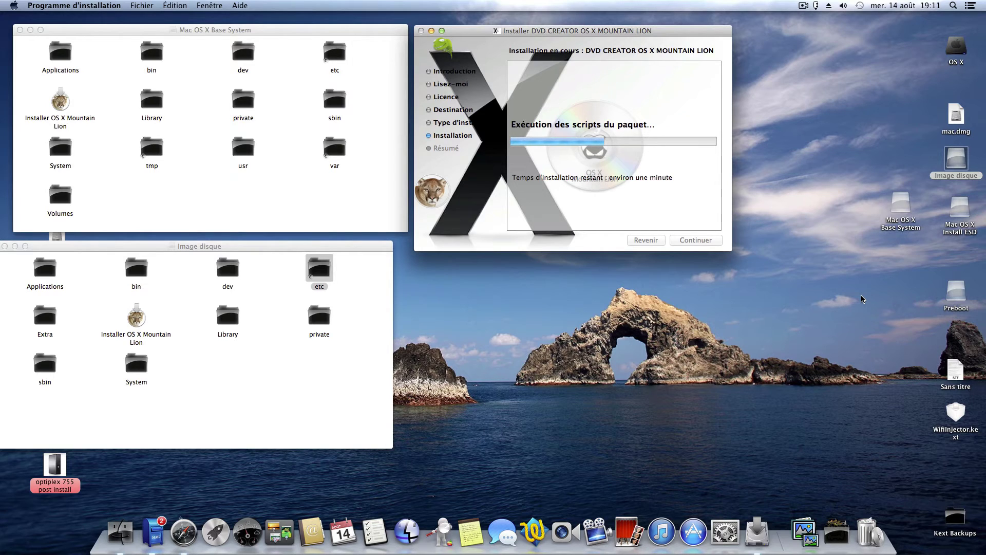
{"action": "left_click_drag", "start_coordinate": [901, 204], "coordinate": [962, 259]}
{"action": "left_click", "coordinate": [671, 38]}
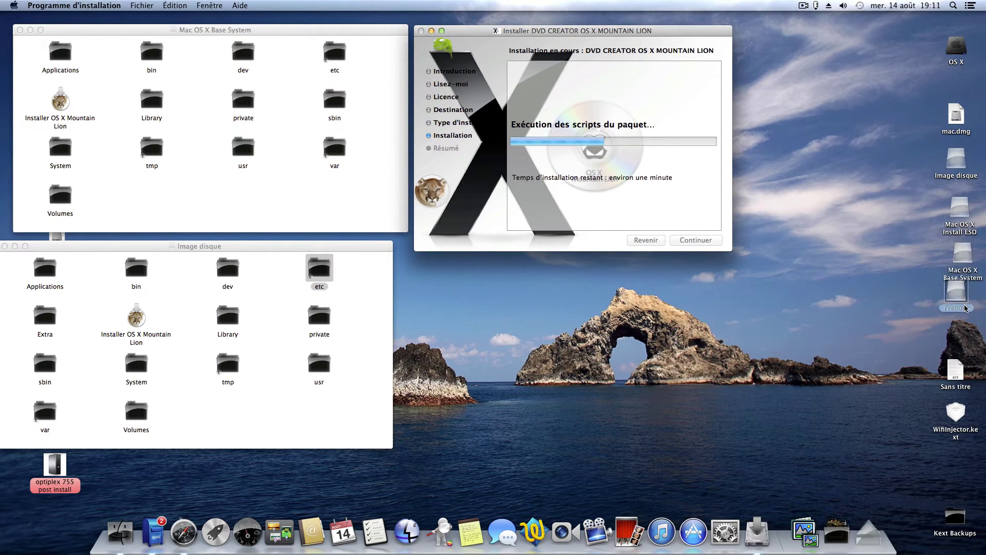
Step: Adjust the Image disque window and bring the installer forward while the ISO builds
{"action": "left_click", "coordinate": [918, 308]}
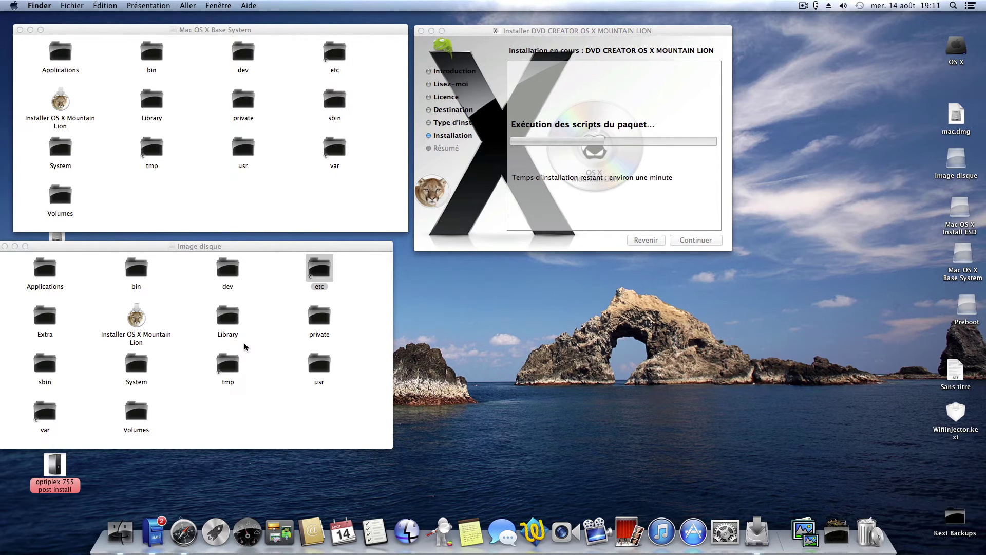
{"action": "left_click_drag", "start_coordinate": [265, 250], "coordinate": [279, 254]}
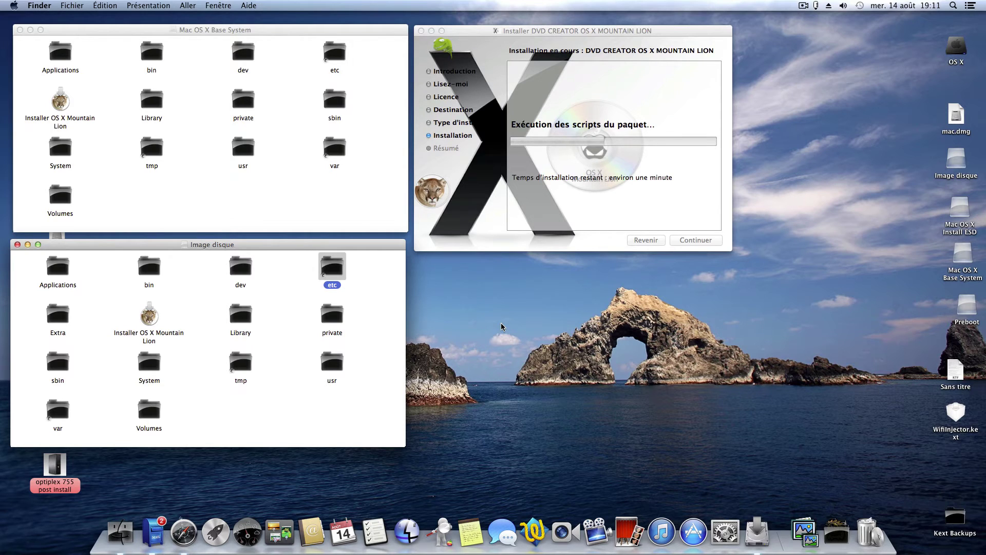
{"action": "left_click", "coordinate": [657, 31]}
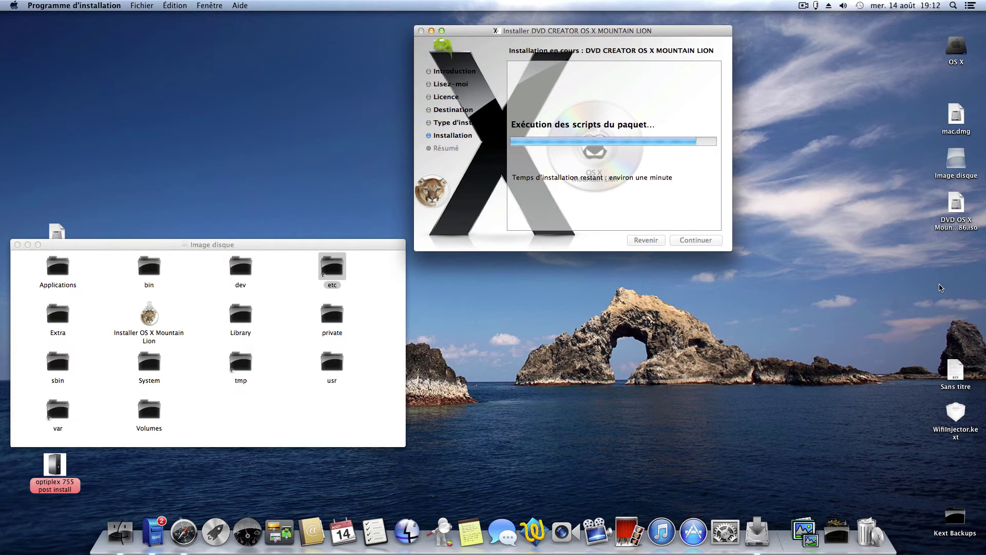
Step: Close Image disque's window, place the ISO icon beside Image disque, and move the installer
{"action": "left_click", "coordinate": [18, 245]}
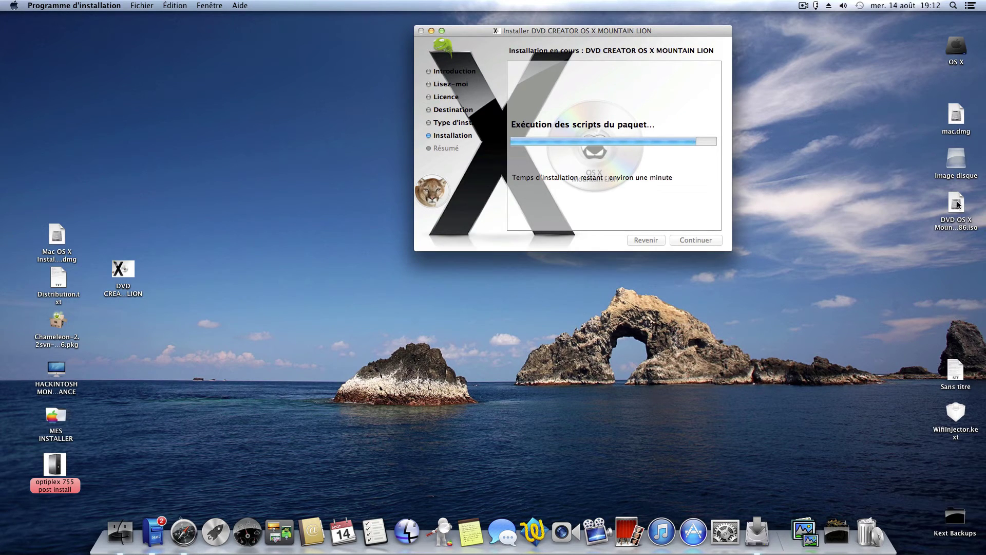
{"action": "left_click_drag", "start_coordinate": [958, 206], "coordinate": [898, 156]}
{"action": "left_click", "coordinate": [919, 238]}
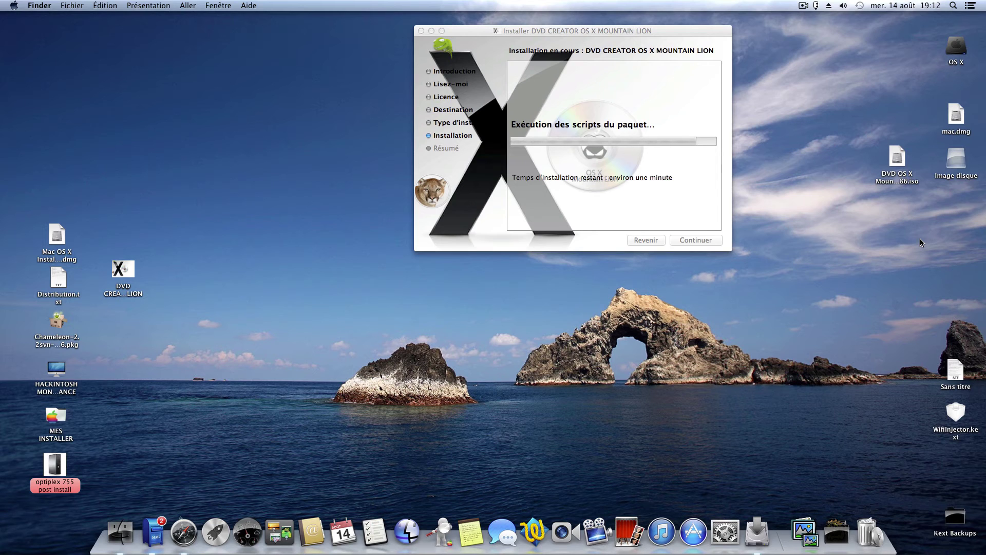
{"action": "left_click_drag", "start_coordinate": [701, 32], "coordinate": [597, 94]}
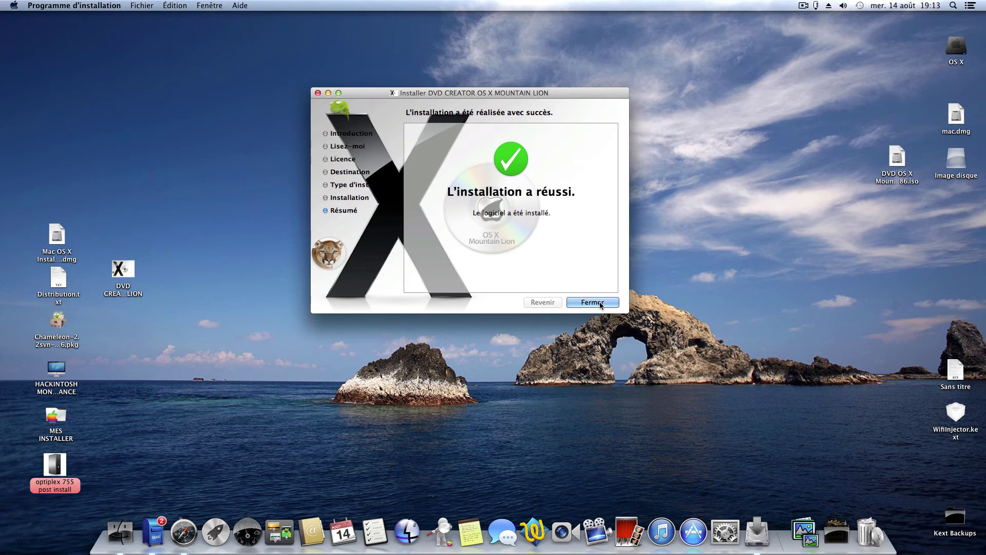
Step: Close the finished installer, eject Image disque, and open the DVD OS X ISO
{"action": "key", "text": "Return"}
{"action": "right_click", "coordinate": [956, 161]}
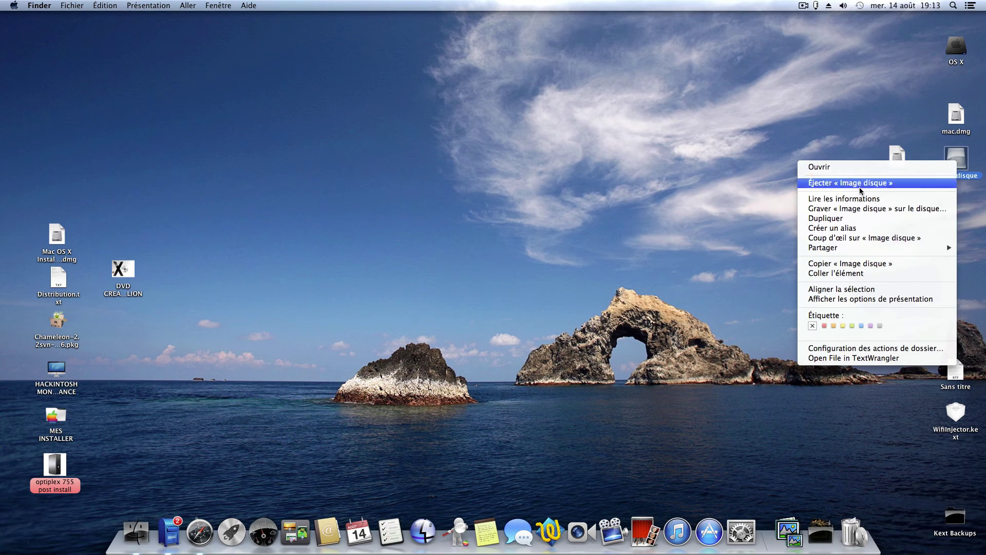
{"action": "left_click", "coordinate": [855, 187]}
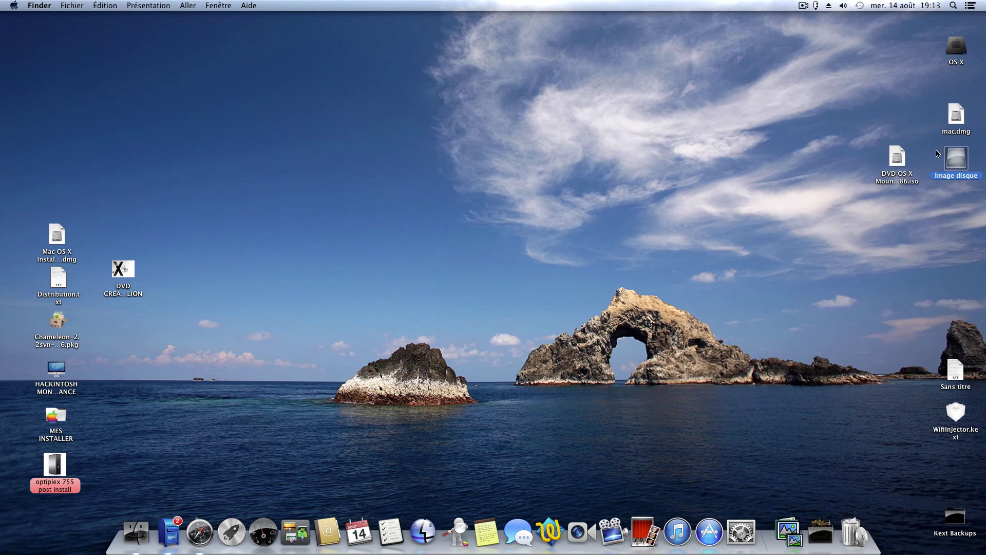
{"action": "double_click", "coordinate": [899, 160]}
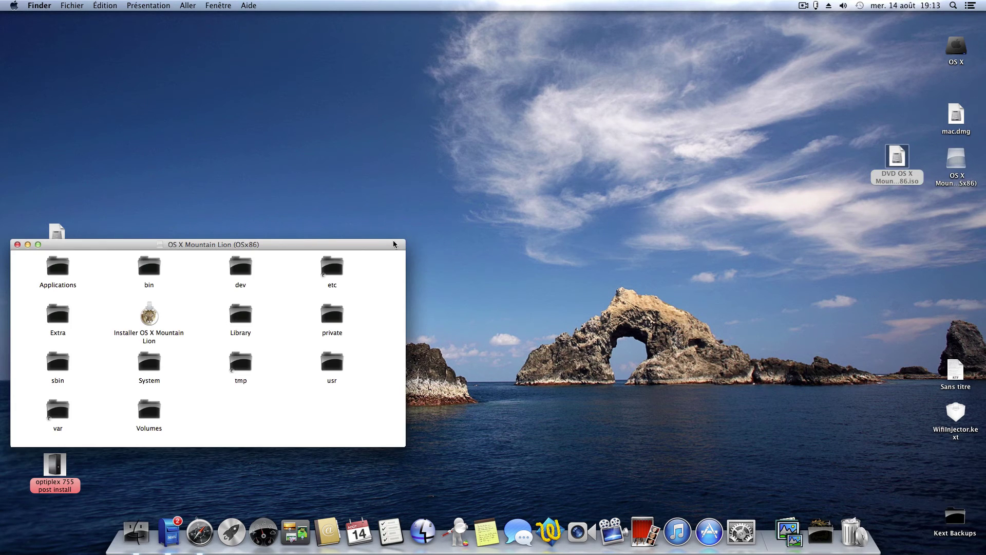
{"action": "left_click_drag", "start_coordinate": [392, 245], "coordinate": [662, 121]}
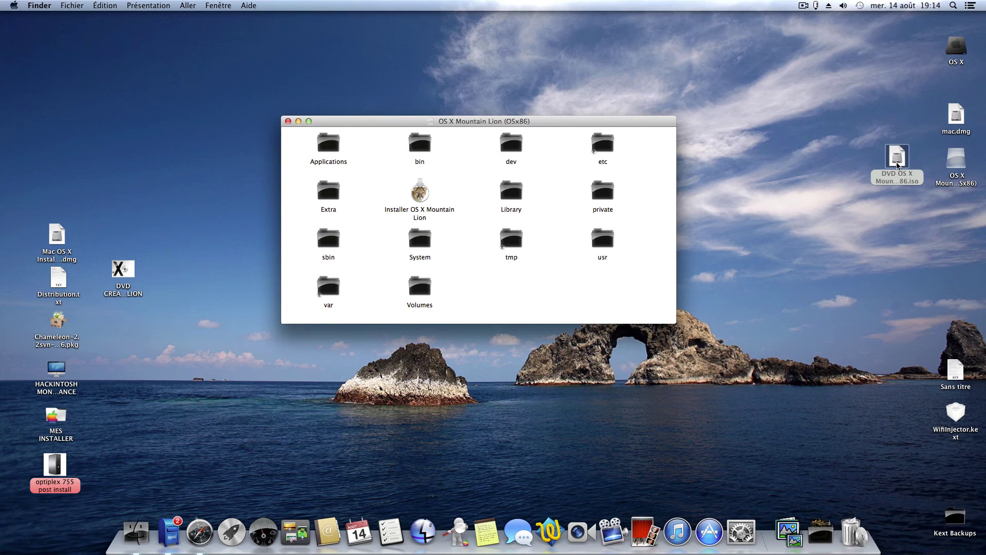
{"action": "left_click_drag", "start_coordinate": [620, 120], "coordinate": [617, 114]}
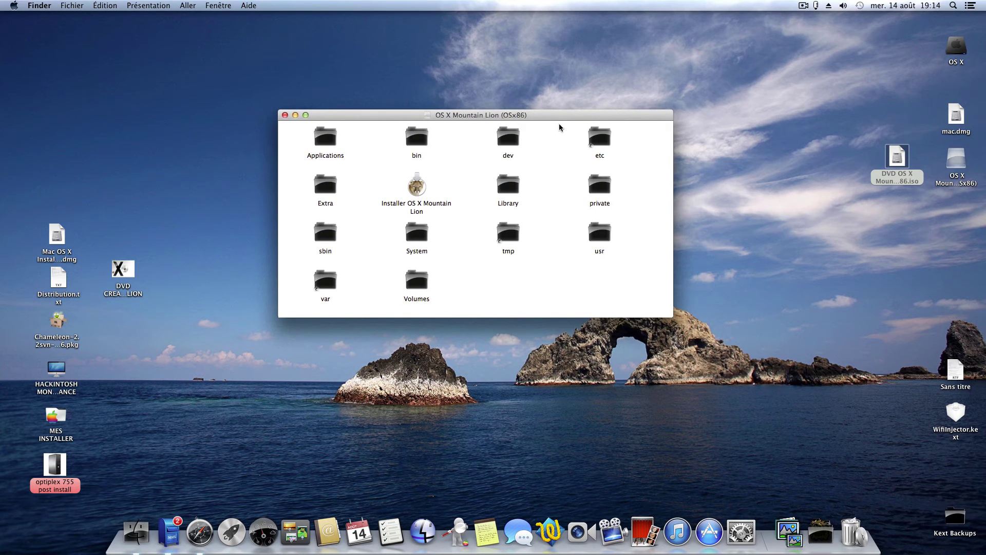
Step: Browse usr > standalone > i386 on the Mountain Lion volume, then close those windows
{"action": "left_click", "coordinate": [602, 235]}
{"action": "double_click", "coordinate": [604, 235]}
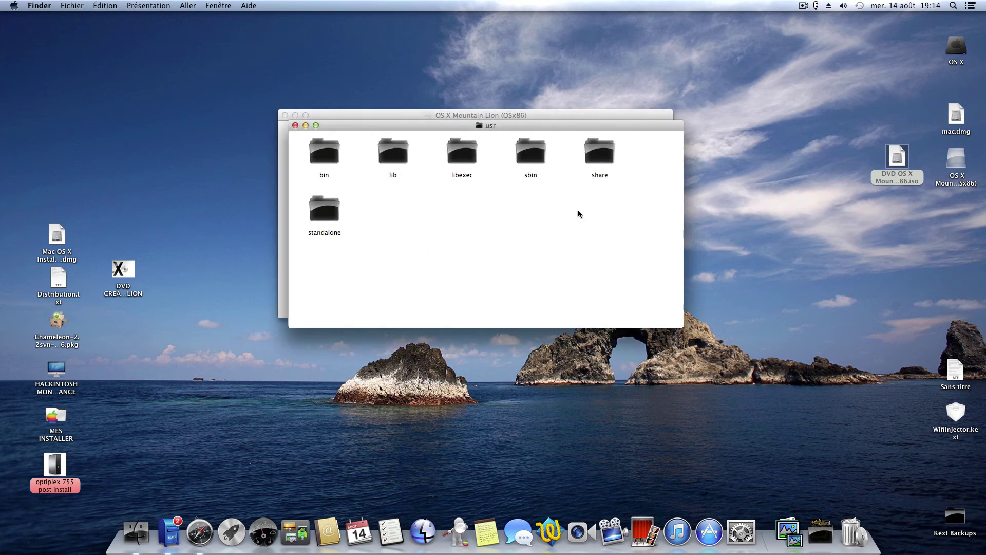
{"action": "double_click", "coordinate": [323, 218]}
{"action": "double_click", "coordinate": [408, 166]}
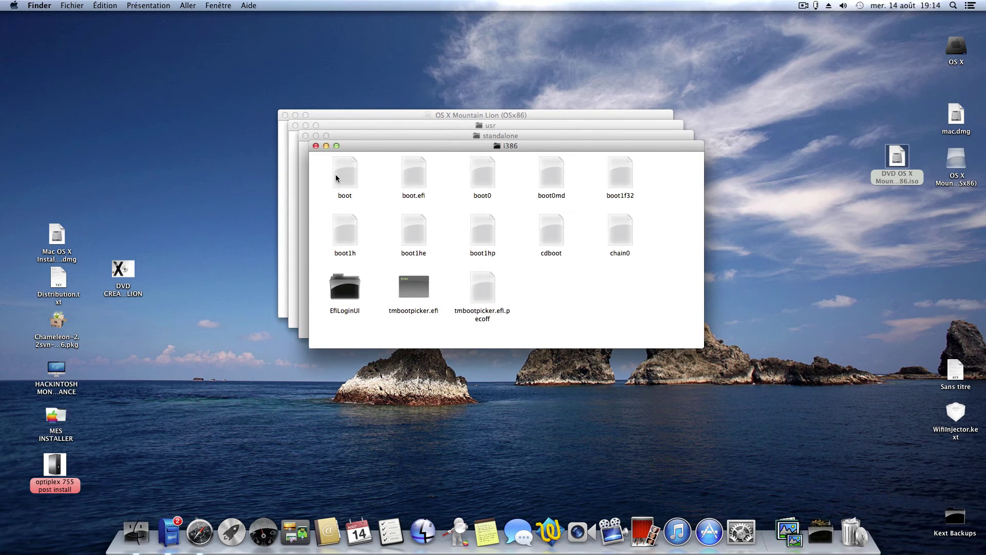
{"action": "left_click", "coordinate": [315, 146]}
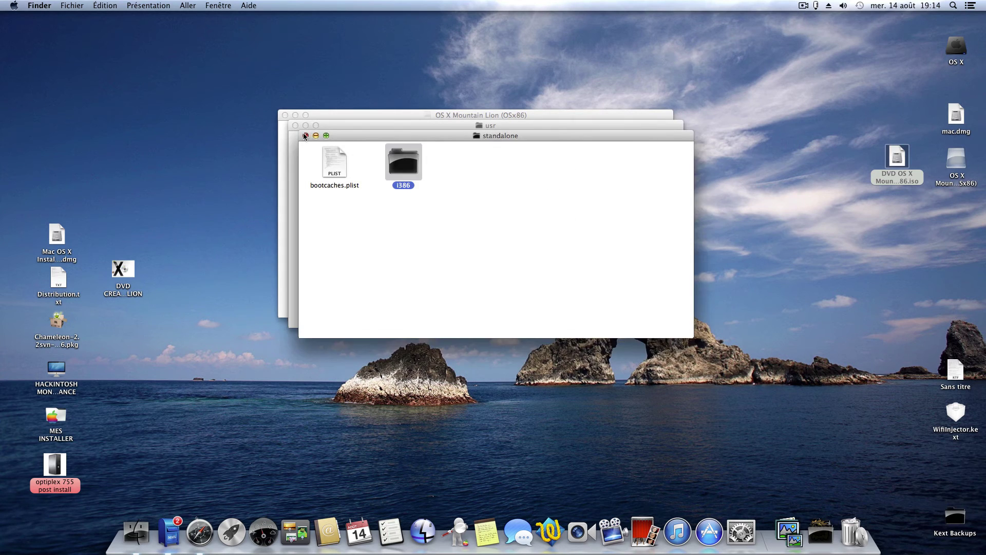
{"action": "left_click", "coordinate": [294, 125]}
{"action": "left_click", "coordinate": [368, 231]}
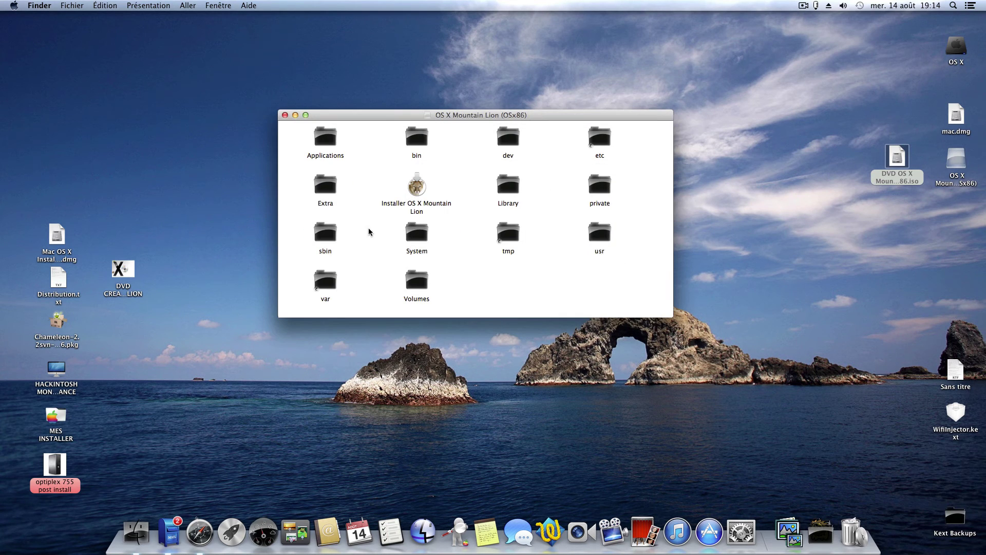
Step: Open the Extra folder and view, then close, its Extensions and modules folders
{"action": "double_click", "coordinate": [330, 190]}
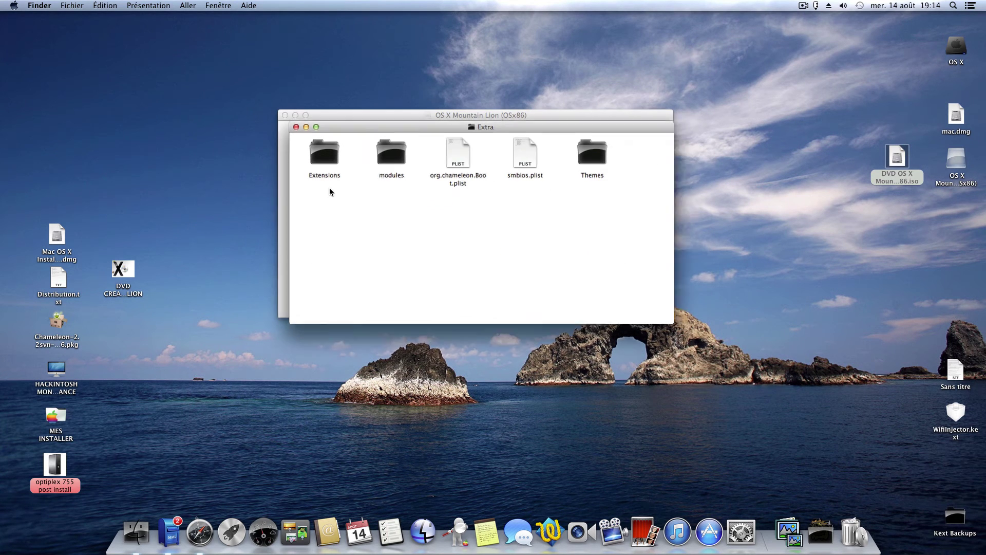
{"action": "double_click", "coordinate": [332, 158]}
{"action": "key", "text": "super+w"}
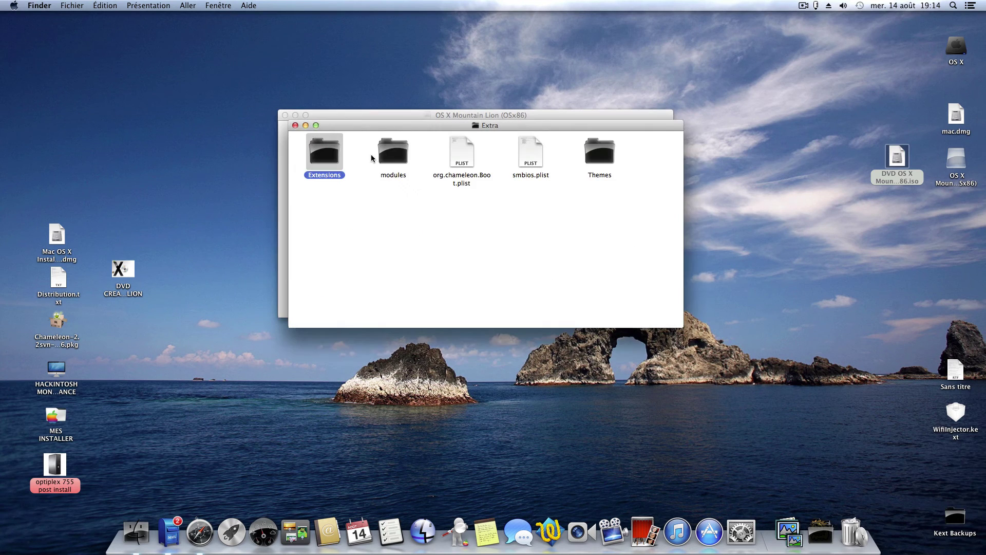
{"action": "double_click", "coordinate": [389, 158]}
{"action": "left_click", "coordinate": [305, 135]}
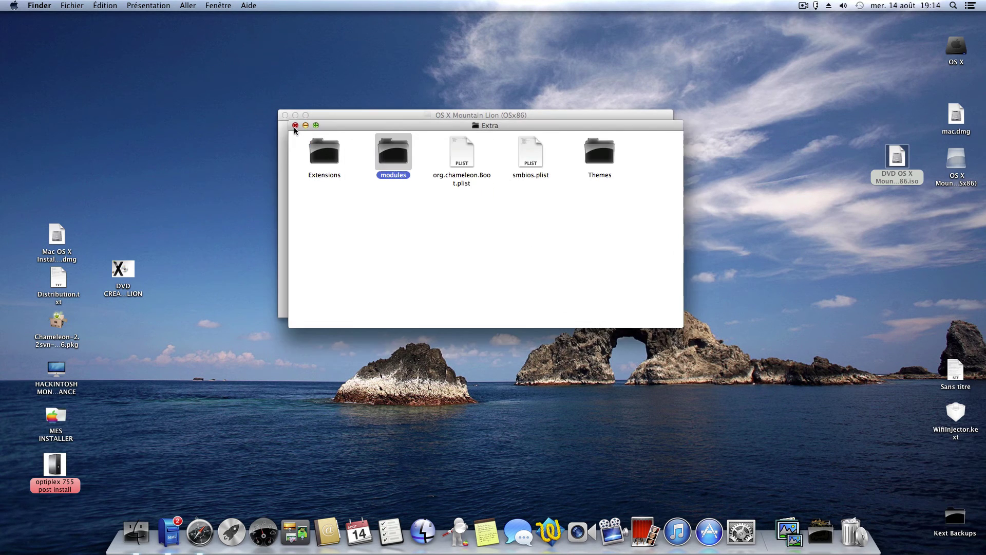
Step: Close the old Extra and disk windows and open a new Finder window at Applications
{"action": "left_click", "coordinate": [284, 115]}
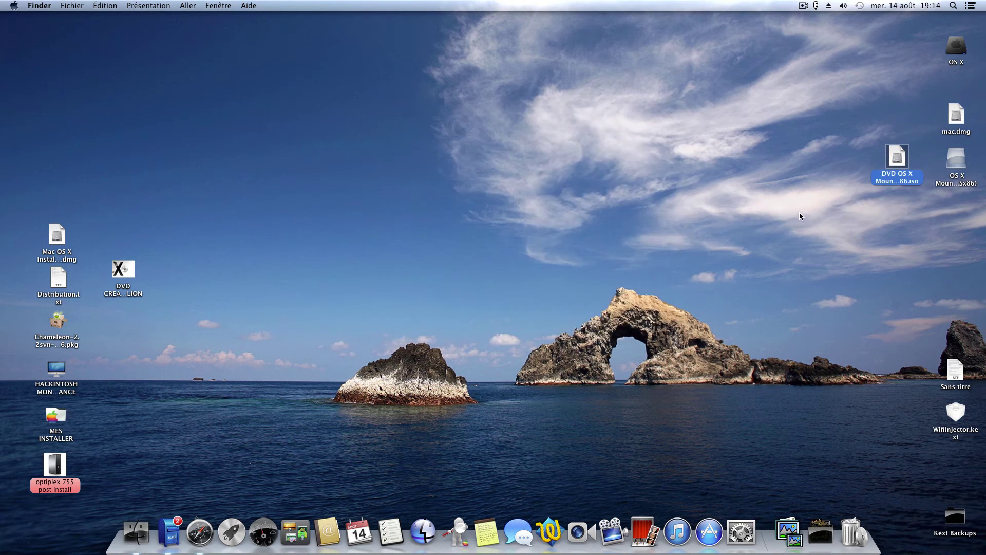
{"action": "left_click", "coordinate": [813, 224]}
{"action": "left_click", "coordinate": [149, 522]}
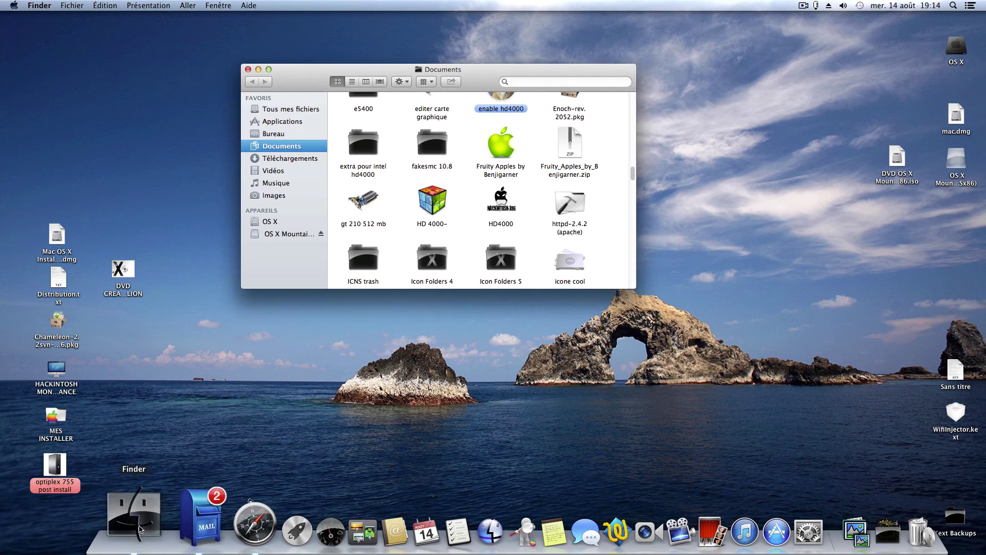
{"action": "left_click", "coordinate": [293, 120]}
{"action": "scroll", "coordinate": [478, 214], "scroll_direction": "down", "scroll_amount": 10}
Step: Open the Utilitaires folder and launch Utilitaire de disque (Disk Utility)
{"action": "left_click", "coordinate": [595, 200]}
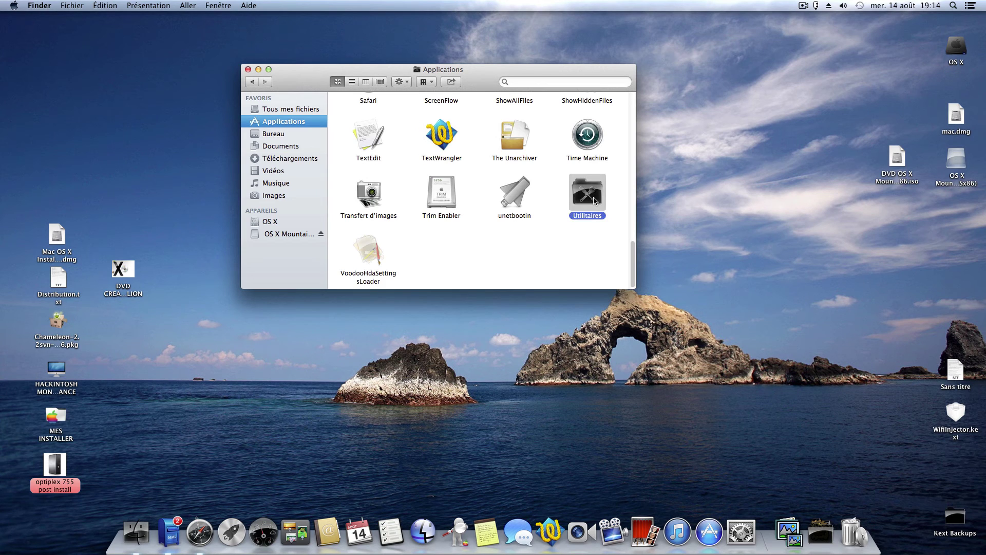
{"action": "double_click", "coordinate": [593, 201]}
{"action": "double_click", "coordinate": [592, 193]}
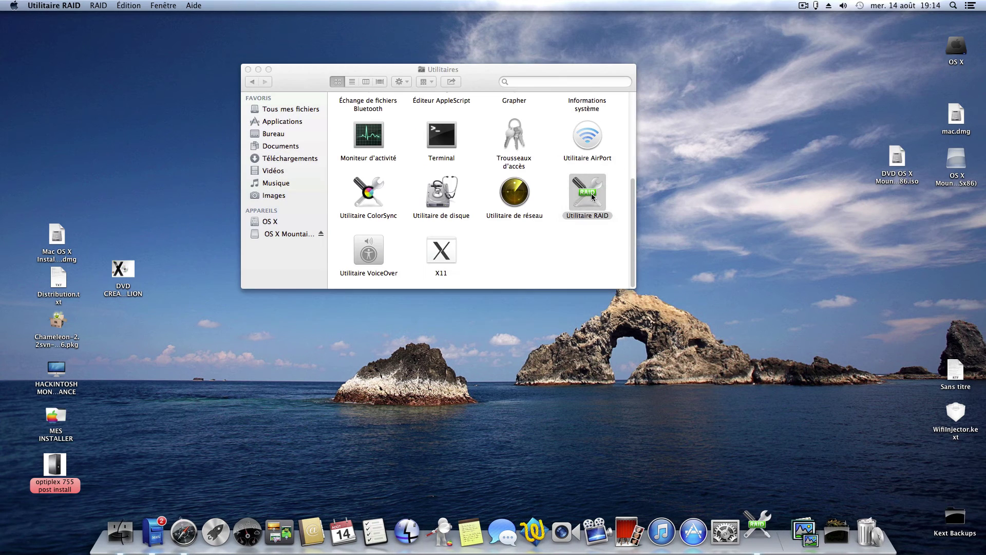
{"action": "double_click", "coordinate": [439, 209]}
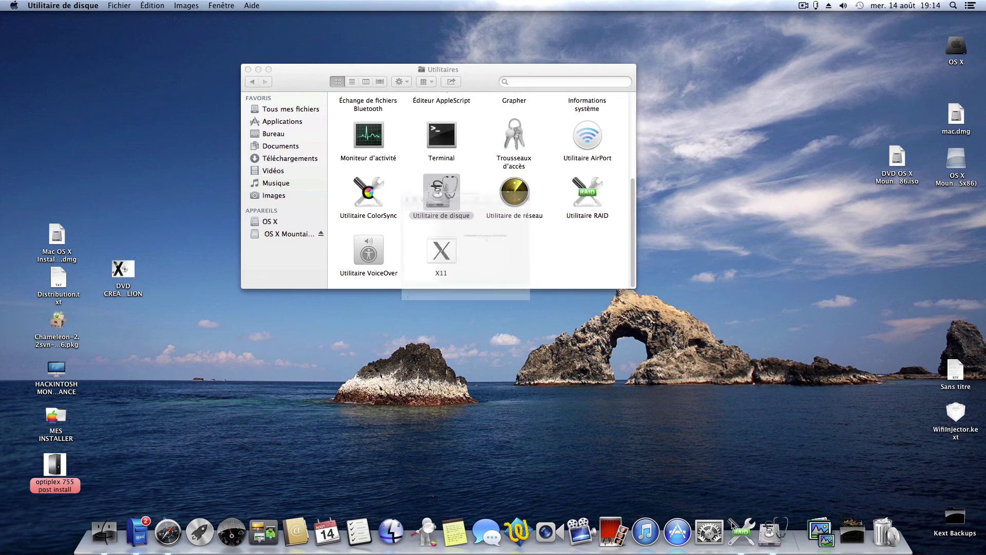
Step: Quit the accidentally opened RAID Utility from the Dock and move Disk Utility's window up-left
{"action": "right_click", "coordinate": [742, 474]}
{"action": "left_click", "coordinate": [749, 464]}
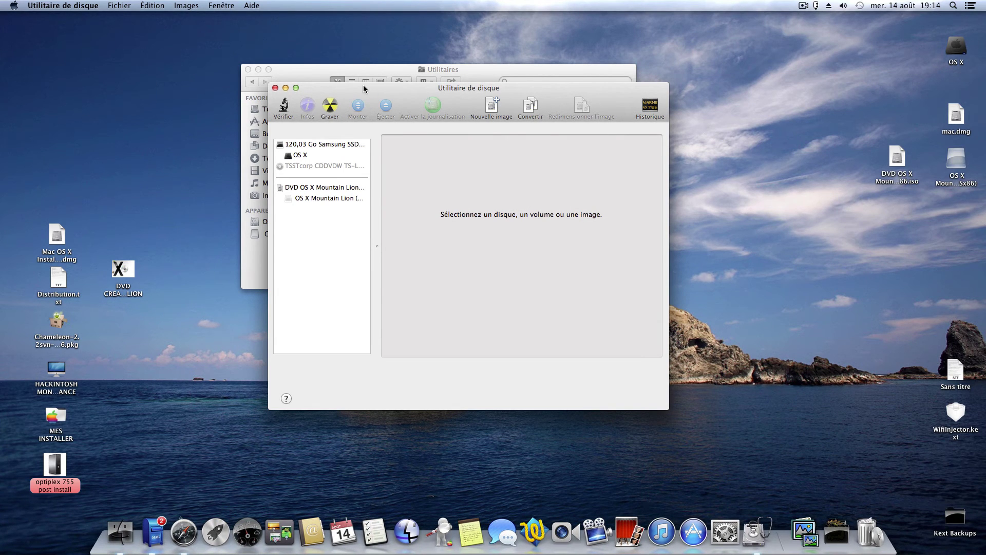
{"action": "left_click_drag", "start_coordinate": [363, 84], "coordinate": [333, 51]}
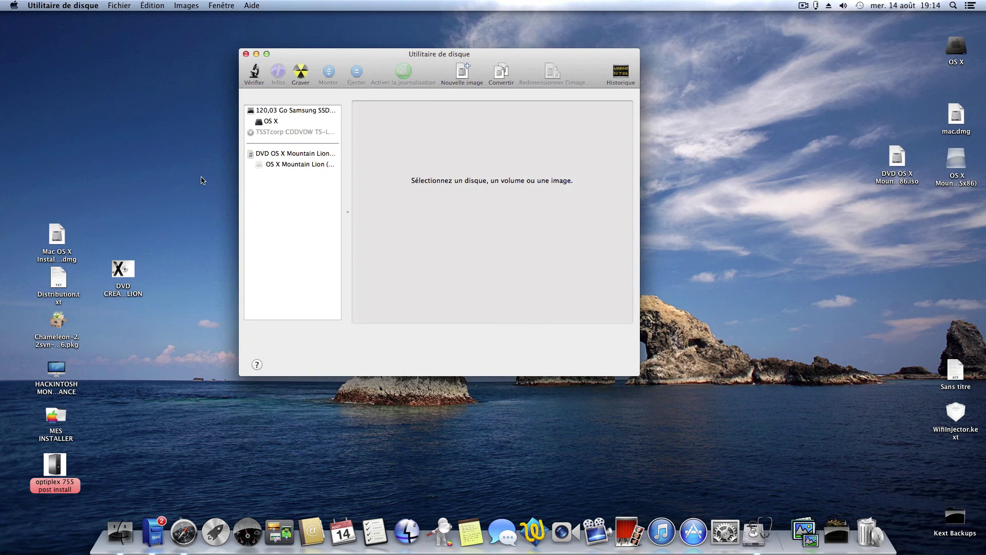
Step: Pick the DVD OS X Mountain Lion ISO to burn, dismiss the burn sheet, and quit Disk Utility
{"action": "left_click", "coordinate": [313, 166]}
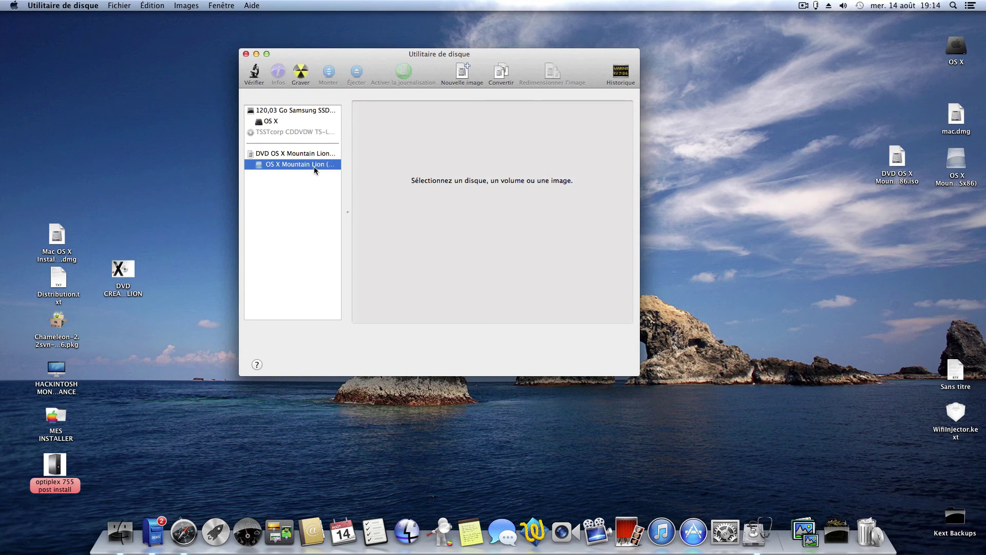
{"action": "left_click", "coordinate": [301, 75]}
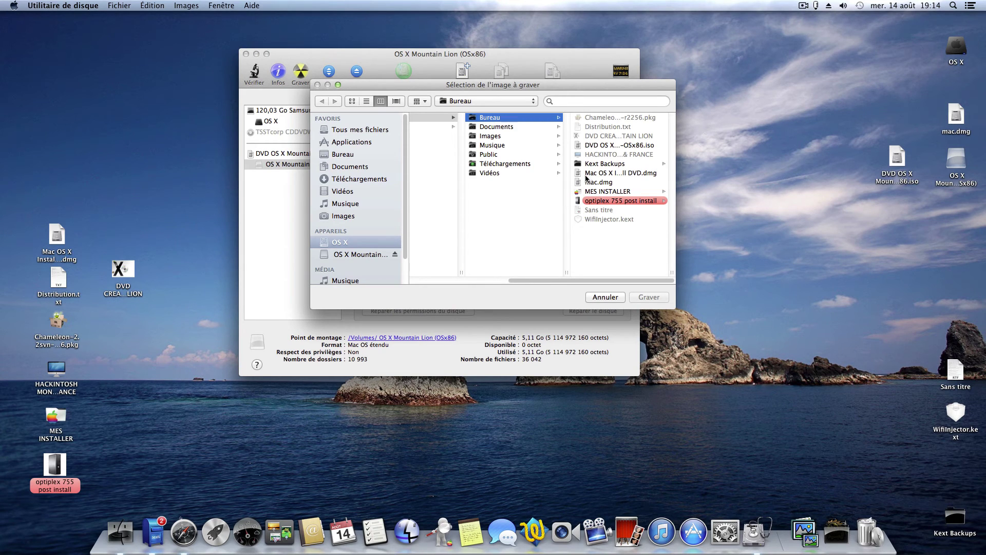
{"action": "left_click", "coordinate": [625, 146]}
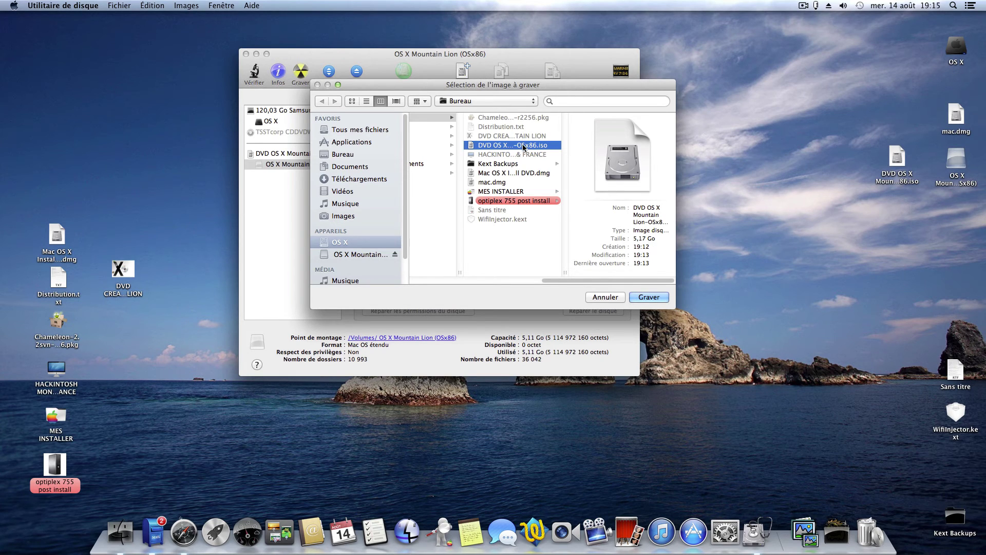
{"action": "left_click", "coordinate": [654, 298]}
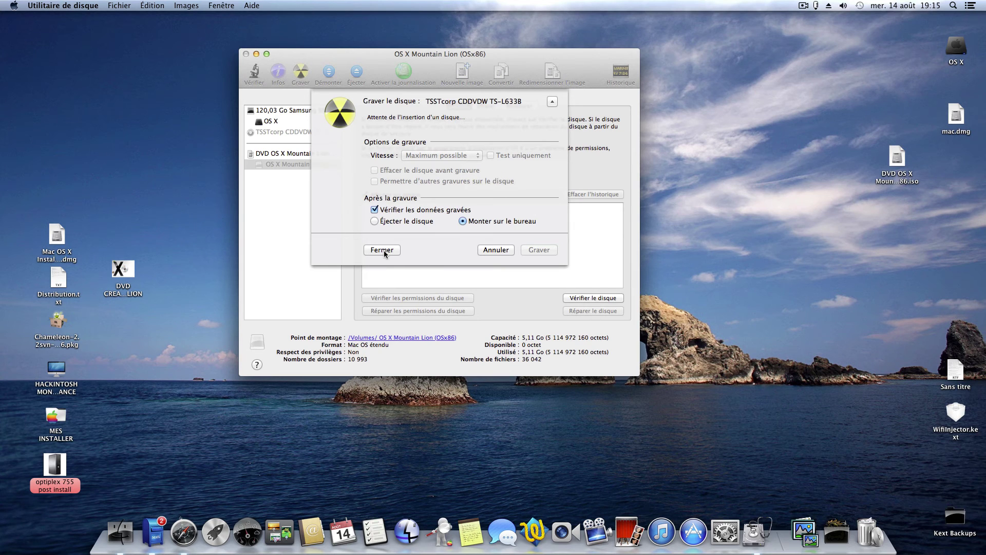
{"action": "left_click", "coordinate": [501, 252]}
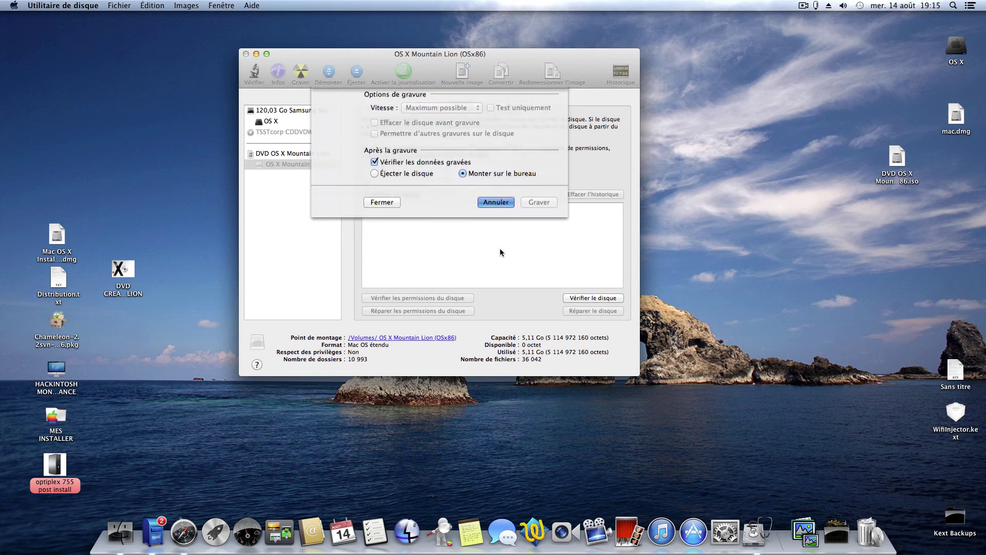
{"action": "left_click", "coordinate": [247, 55]}
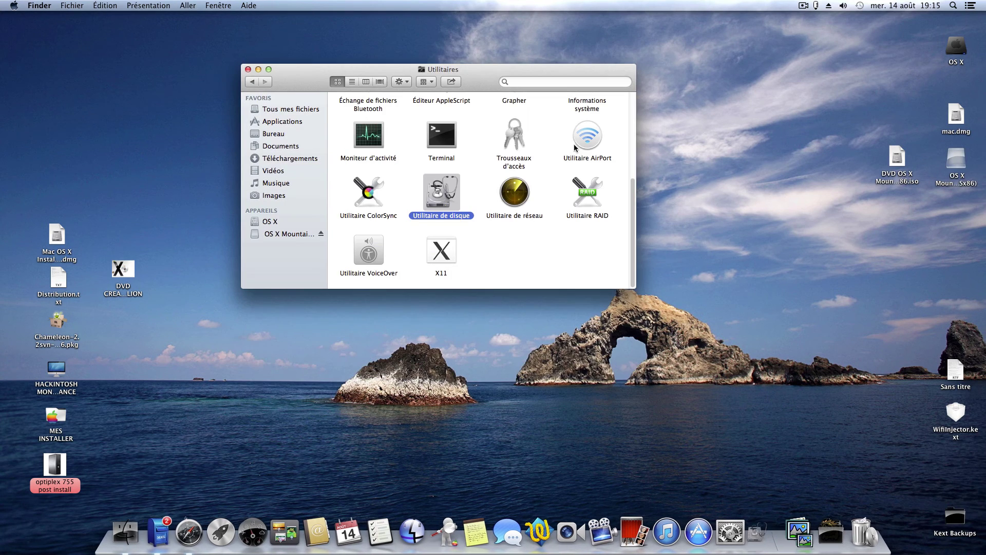
Step: Close Utilitaires, eject the mounted OS X Mountain Lion image, and reposition the ISO icon
{"action": "left_click", "coordinate": [248, 70]}
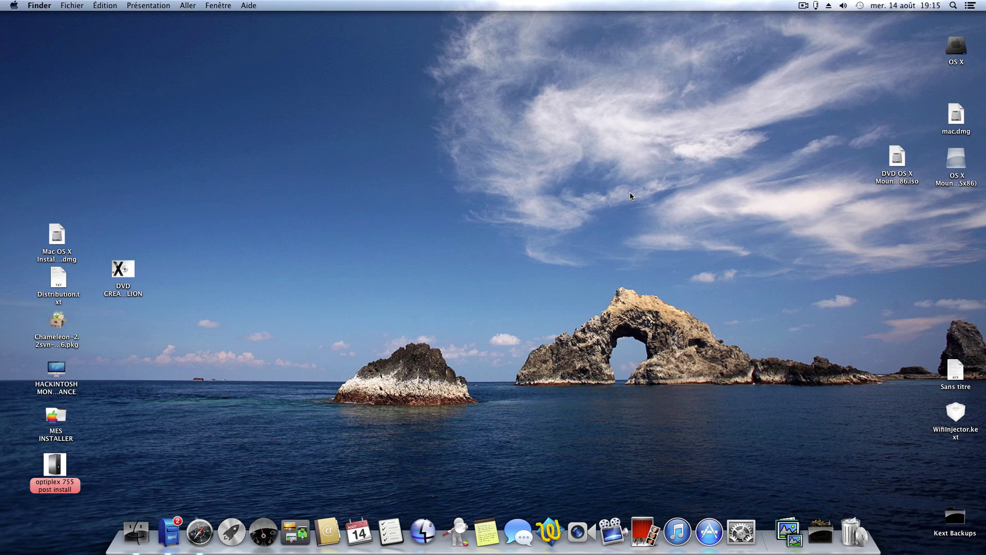
{"action": "right_click", "coordinate": [956, 163]}
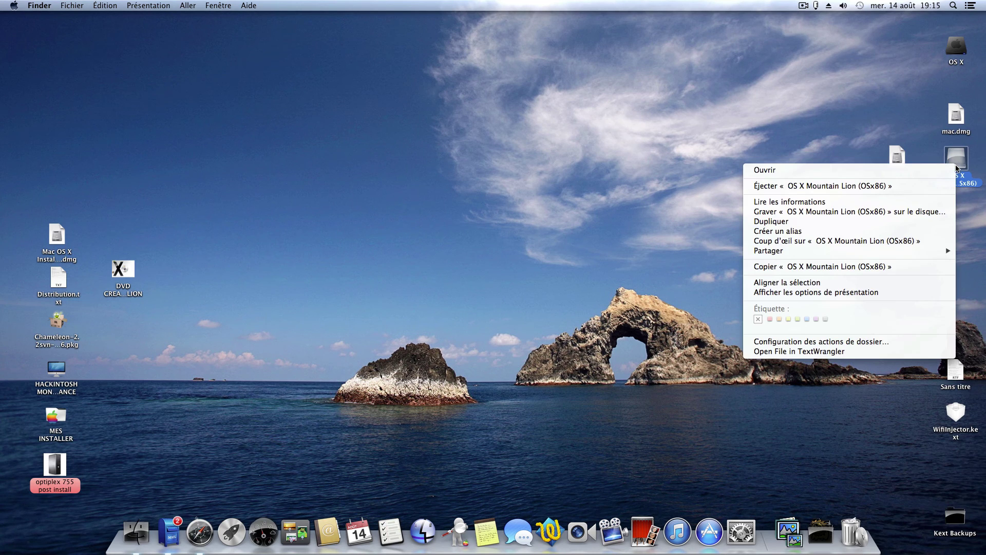
{"action": "left_click", "coordinate": [828, 188]}
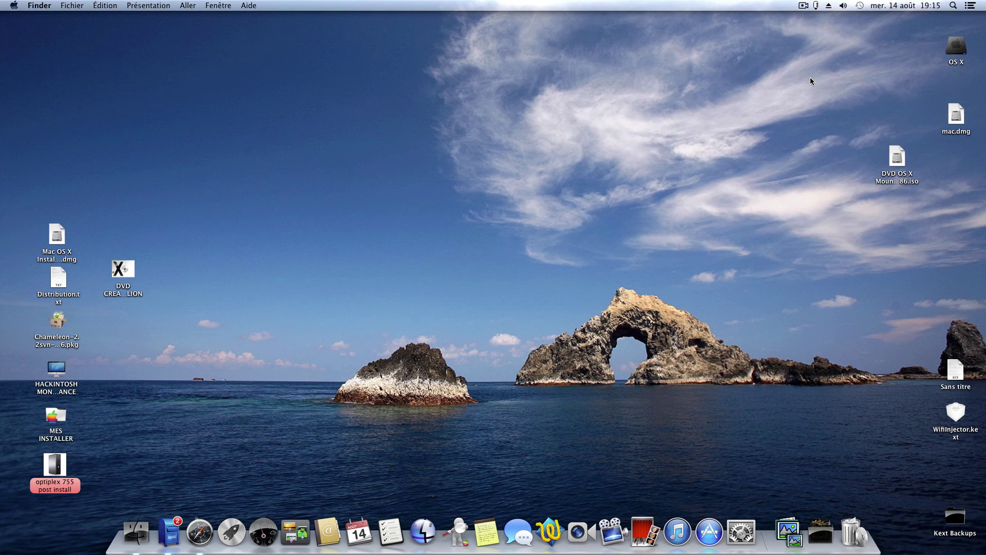
{"action": "left_click_drag", "start_coordinate": [896, 162], "coordinate": [955, 178]}
{"action": "left_click", "coordinate": [859, 174]}
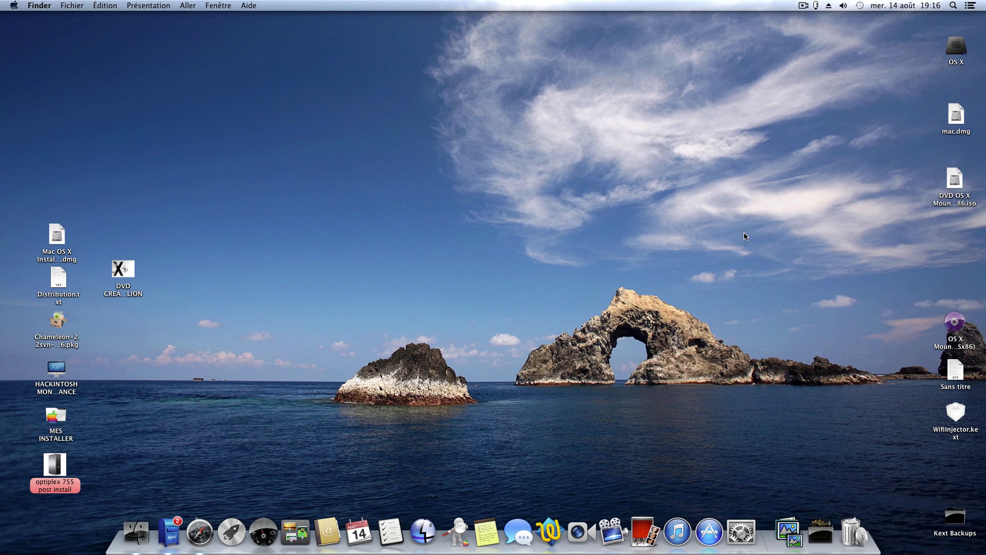
Step: Open the DVD's Extra > Themes > Default folder and view background.png
{"action": "double_click", "coordinate": [957, 328]}
{"action": "left_click_drag", "start_coordinate": [361, 227], "coordinate": [591, 95]}
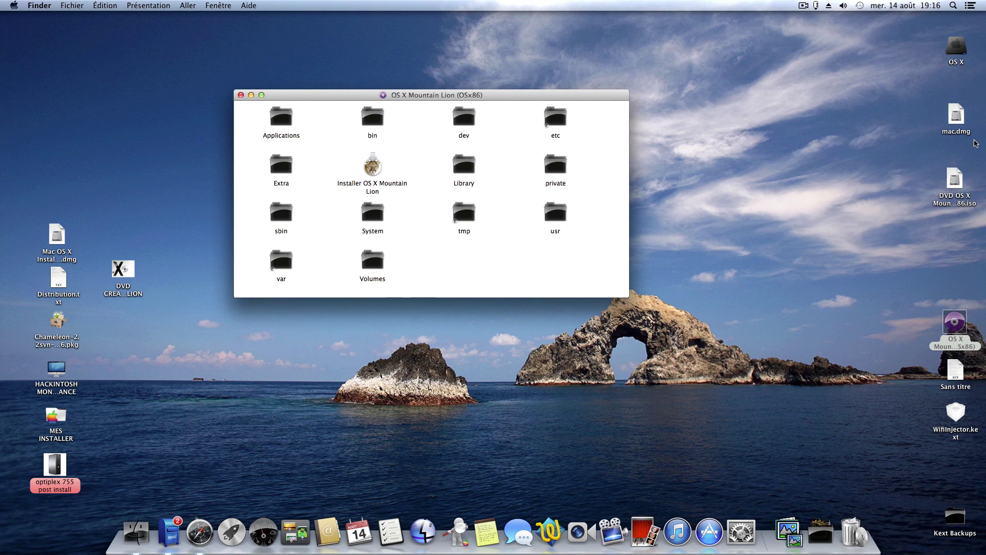
{"action": "double_click", "coordinate": [280, 174]}
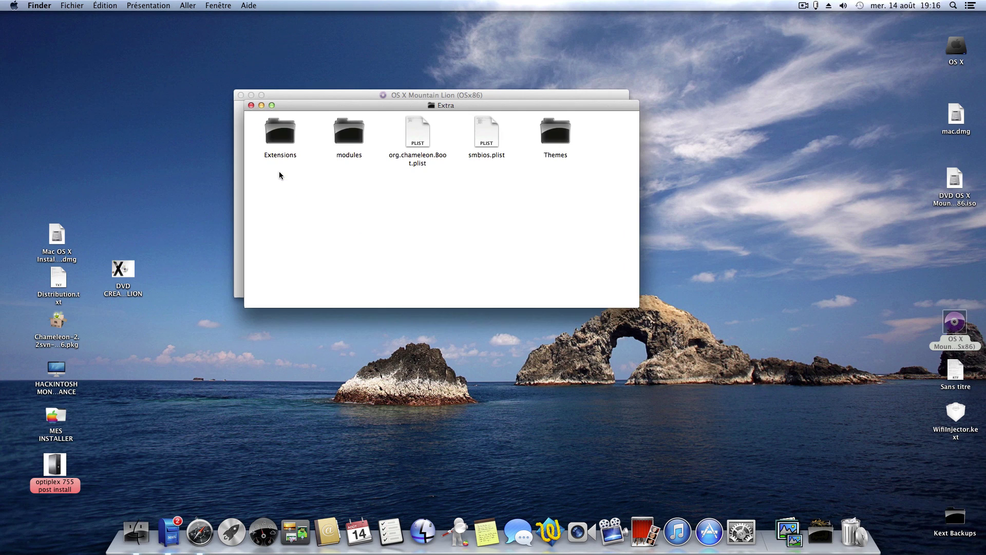
{"action": "left_click", "coordinate": [569, 138]}
{"action": "double_click", "coordinate": [570, 138]}
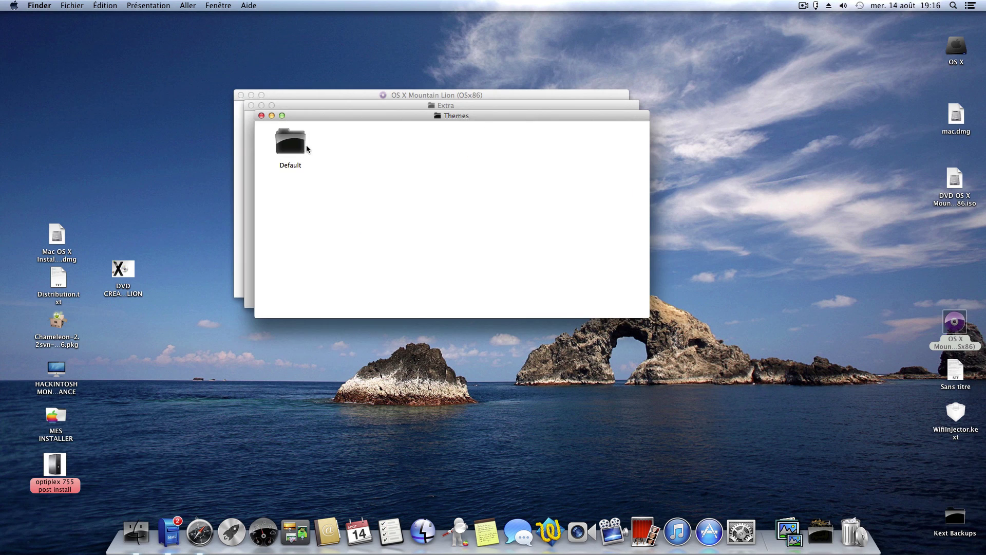
{"action": "double_click", "coordinate": [290, 152]}
{"action": "double_click", "coordinate": [370, 155]}
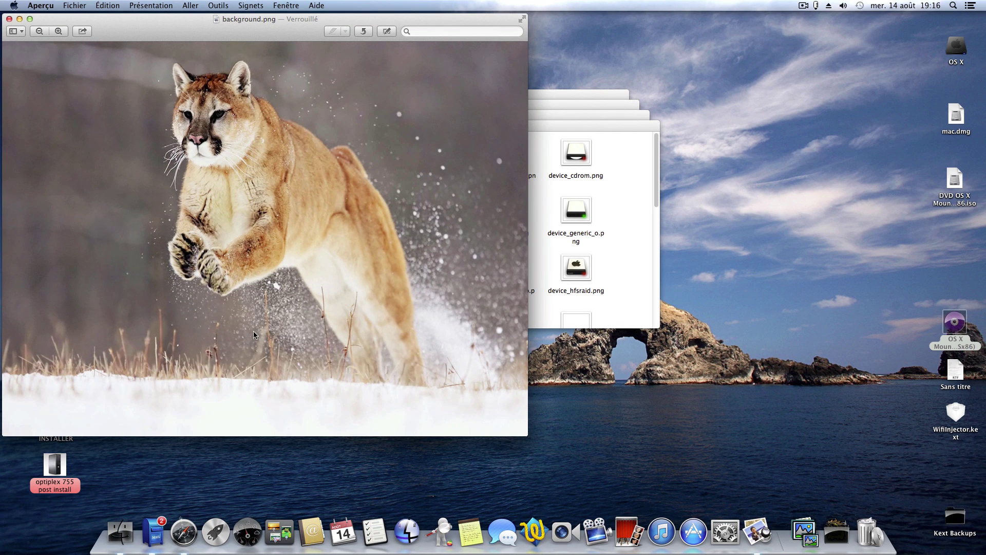
Step: Replace the background.png preview with boot.png and center its Aperçu window
{"action": "left_click", "coordinate": [9, 19]}
{"action": "left_click", "coordinate": [442, 163]}
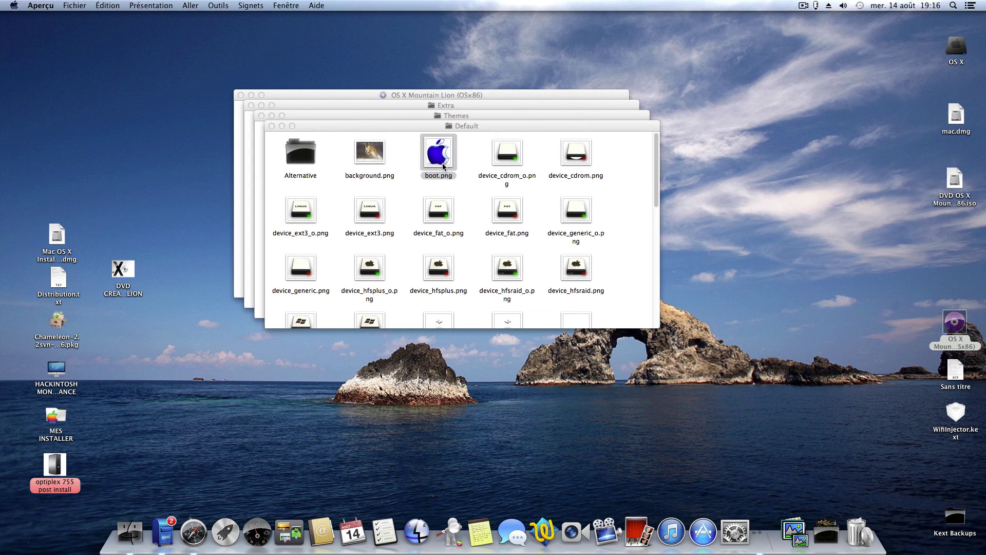
{"action": "double_click", "coordinate": [443, 163]}
{"action": "mouse_move", "coordinate": [124, 20]}
{"action": "left_mouse_down"}
{"action": "mouse_move", "coordinate": [599, 167]}
{"action": "mouse_move", "coordinate": [462, 95]}
{"action": "left_mouse_up"}
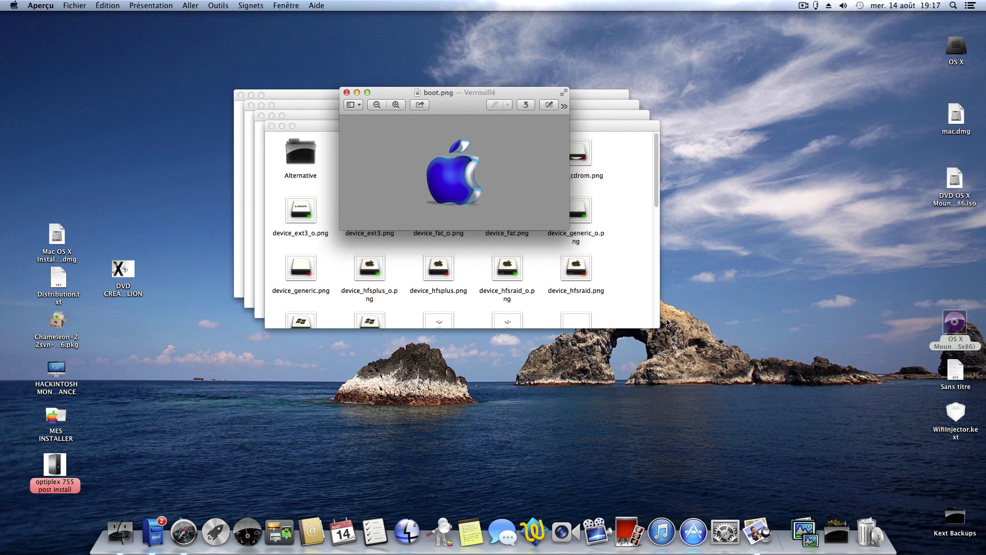
Step: Close the boot.png preview and the Default, Themes, Extra and Mountain Lion windows
{"action": "left_click", "coordinate": [345, 93]}
{"action": "left_click", "coordinate": [271, 125]}
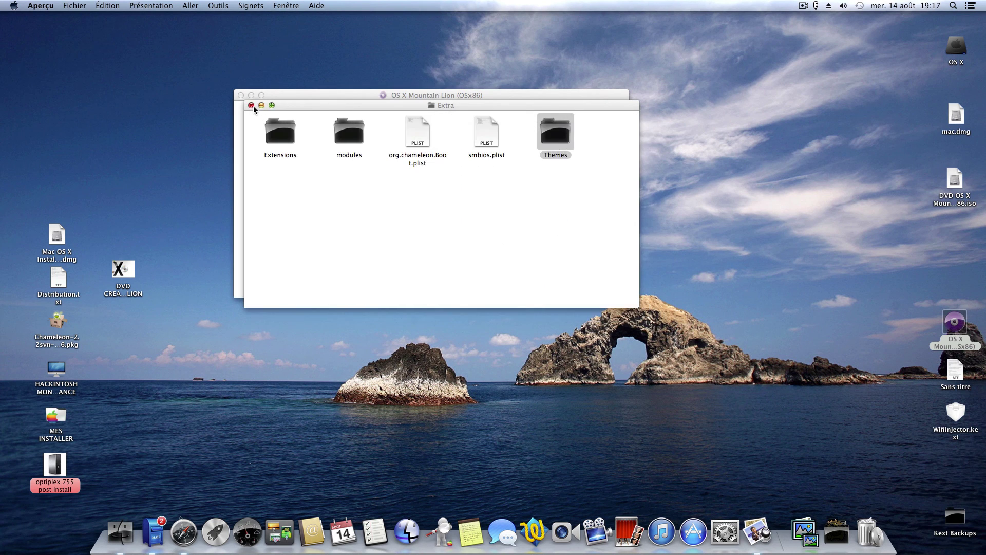
{"action": "left_click", "coordinate": [251, 104]}
{"action": "left_click", "coordinate": [241, 96]}
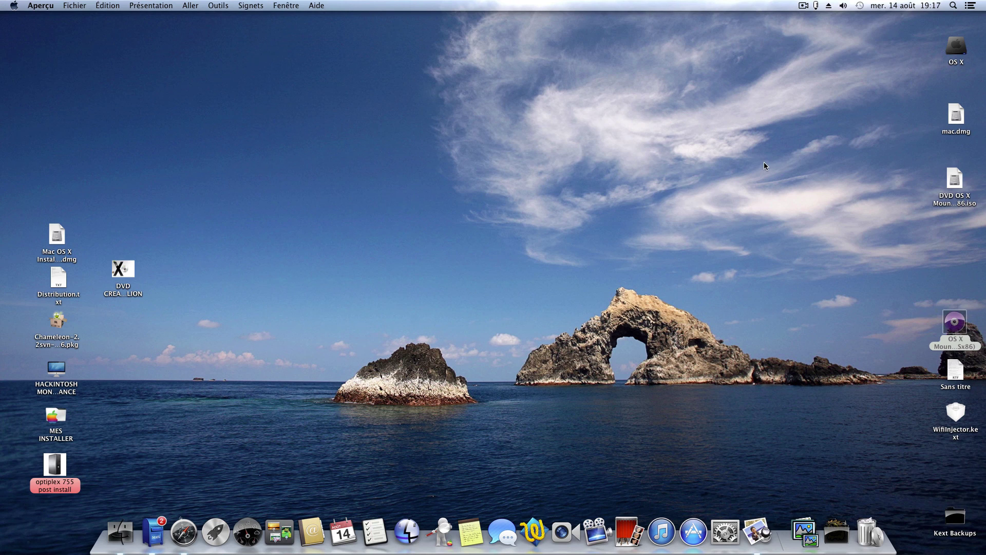